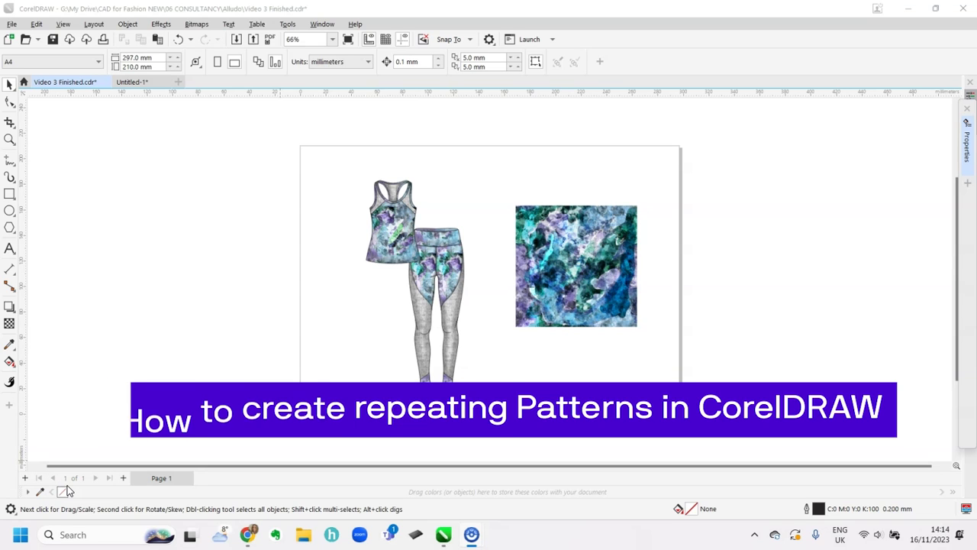
- Leave Video 3 Finished.cdr and show the blank Untitled-1 document page
{"action": "left_click", "coordinate": [62, 487]}
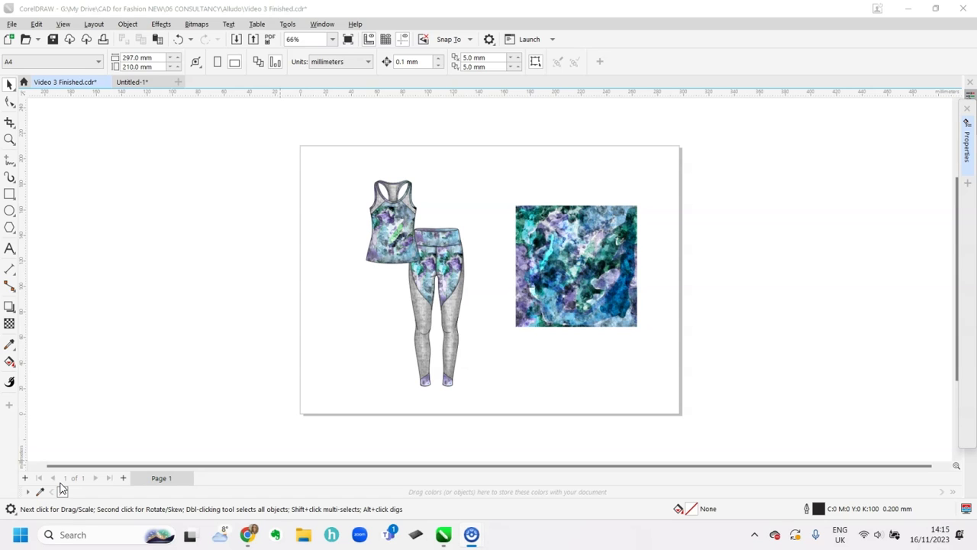
{"action": "left_click", "coordinate": [134, 81]}
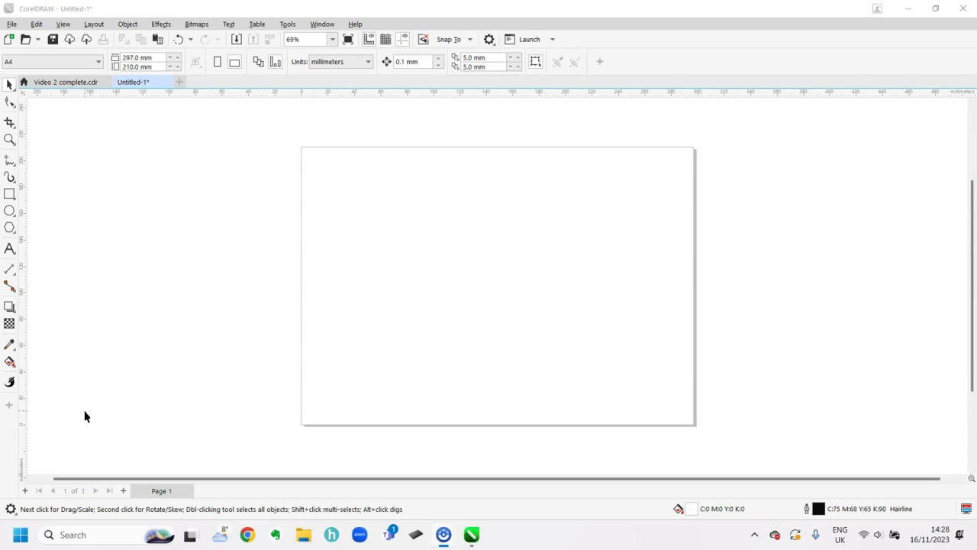
- Draw a closed, wavy freehand blob in the upper-left area of the page
{"action": "left_click", "coordinate": [10, 160]}
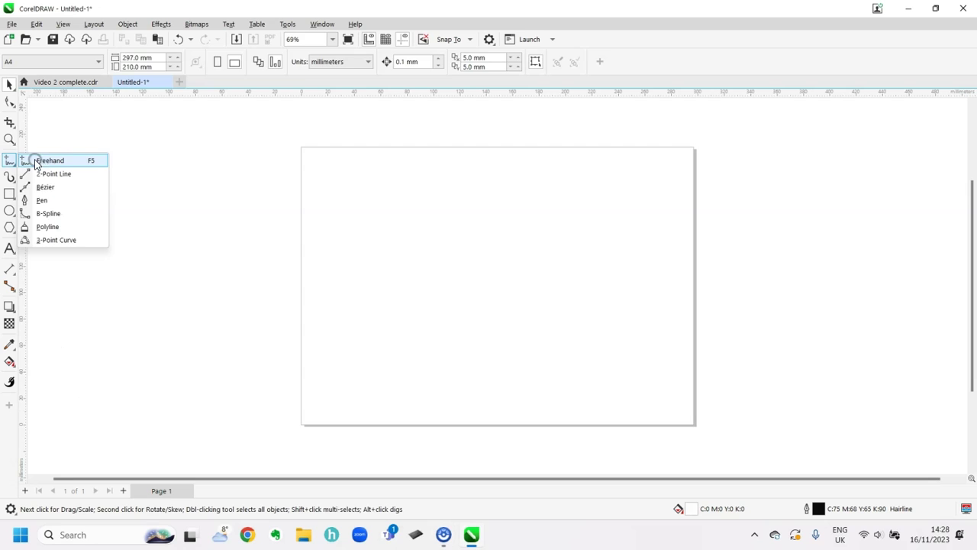
{"action": "mouse_move", "coordinate": [450, 203]}
{"action": "left_mouse_down"}
{"action": "mouse_move", "coordinate": [371, 264]}
{"action": "mouse_move", "coordinate": [390, 268]}
{"action": "mouse_move", "coordinate": [456, 244]}
{"action": "mouse_move", "coordinate": [477, 218]}
{"action": "left_mouse_up"}
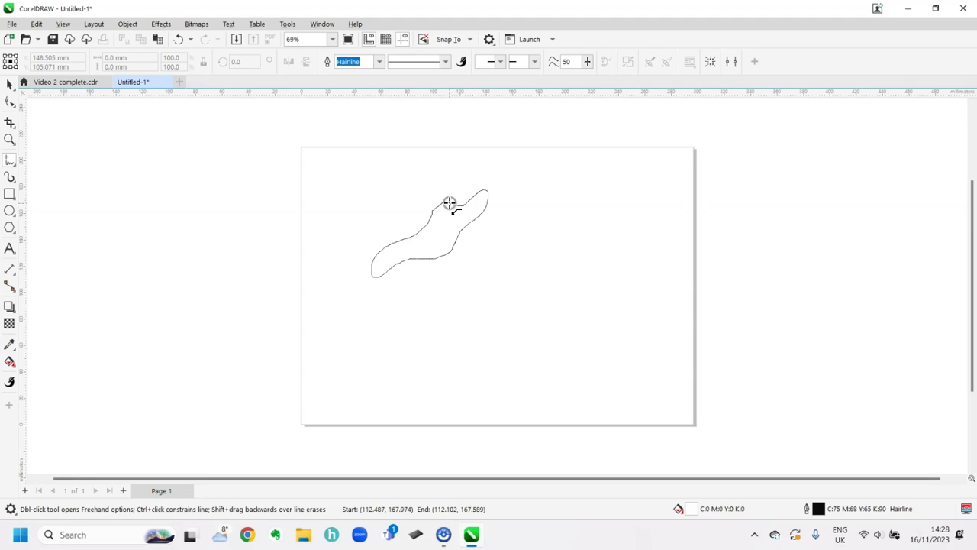
{"action": "left_click_drag", "start_coordinate": [450, 203], "coordinate": [448, 203]}
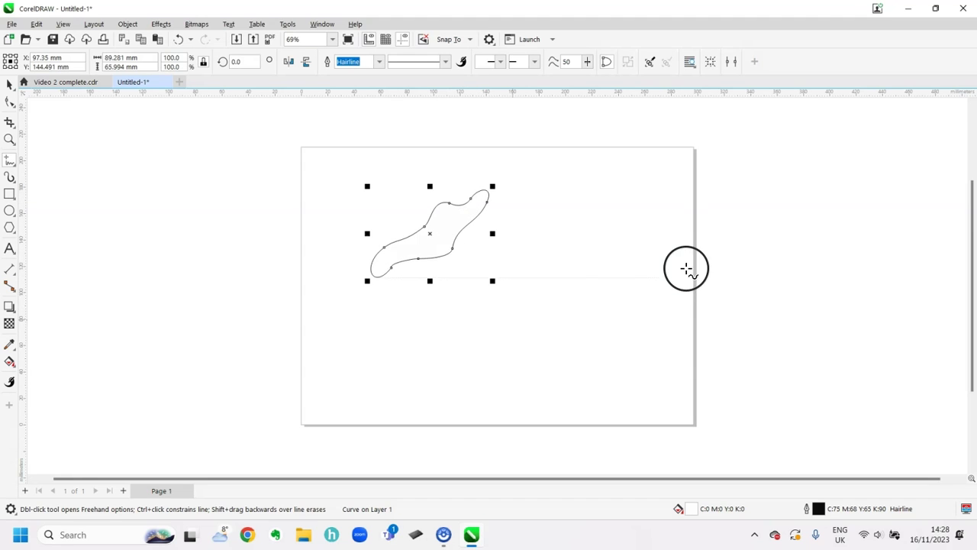
- Open the Properties docker and set the blob's outline to None
{"action": "left_click", "coordinate": [321, 23]}
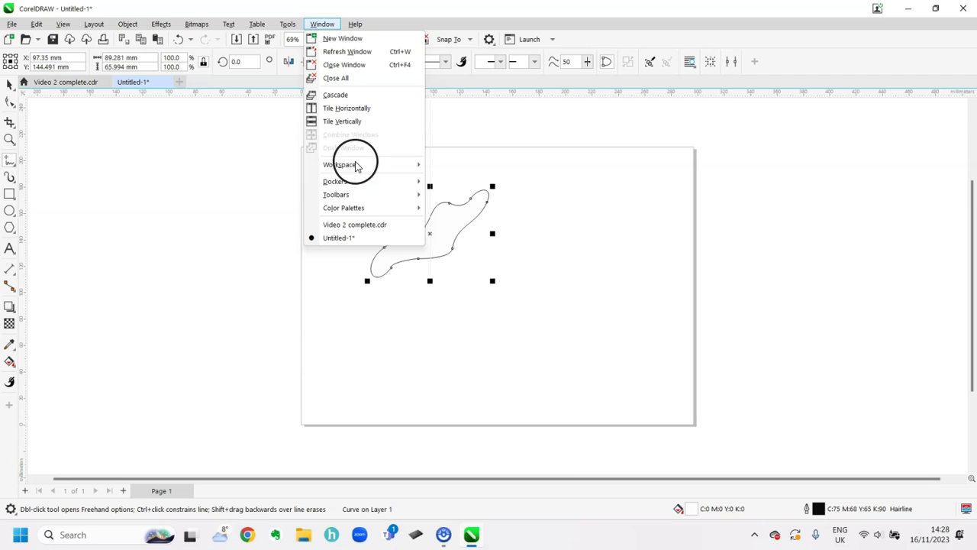
{"action": "mouse_move", "coordinate": [363, 181]}
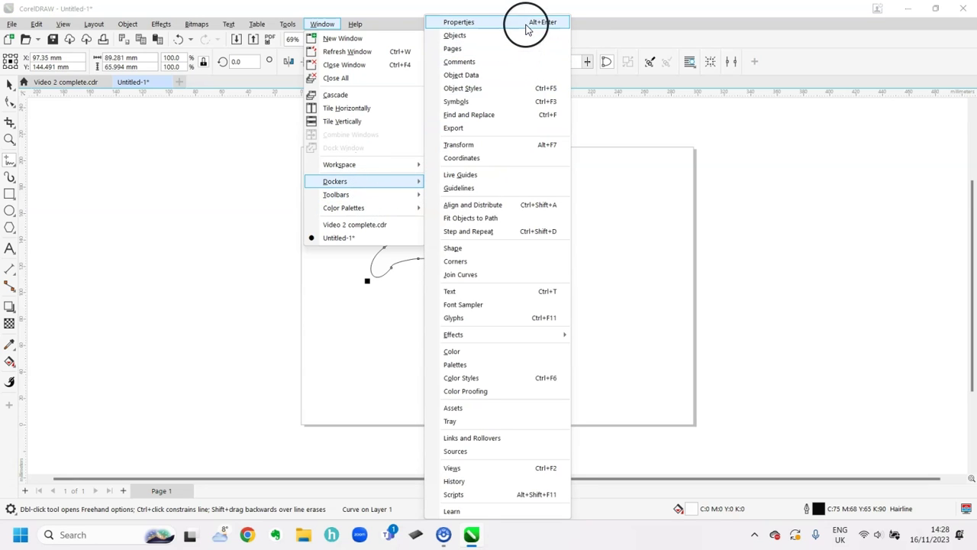
{"action": "left_click", "coordinate": [528, 25]}
{"action": "left_click", "coordinate": [821, 144]}
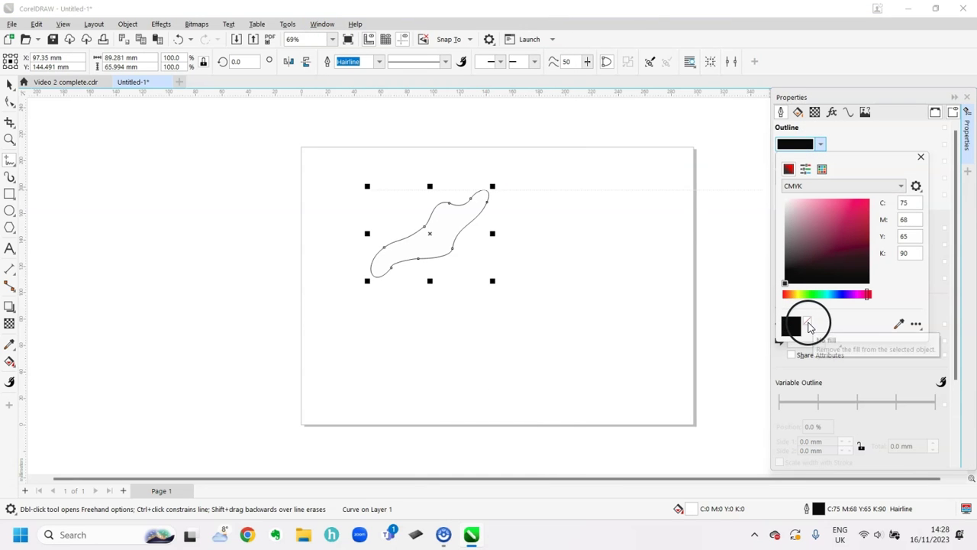
{"action": "left_click", "coordinate": [808, 323]}
- Give the blob a uniform PANTONE FASHION + HOME fill of teal 17-4730 TPX
{"action": "left_click", "coordinate": [809, 141]}
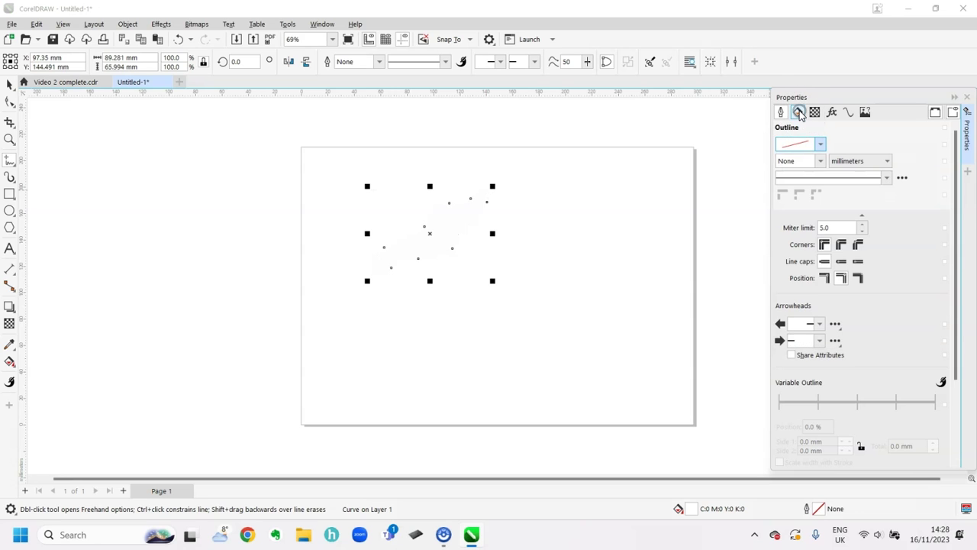
{"action": "left_click", "coordinate": [797, 112]}
{"action": "left_click", "coordinate": [806, 152]}
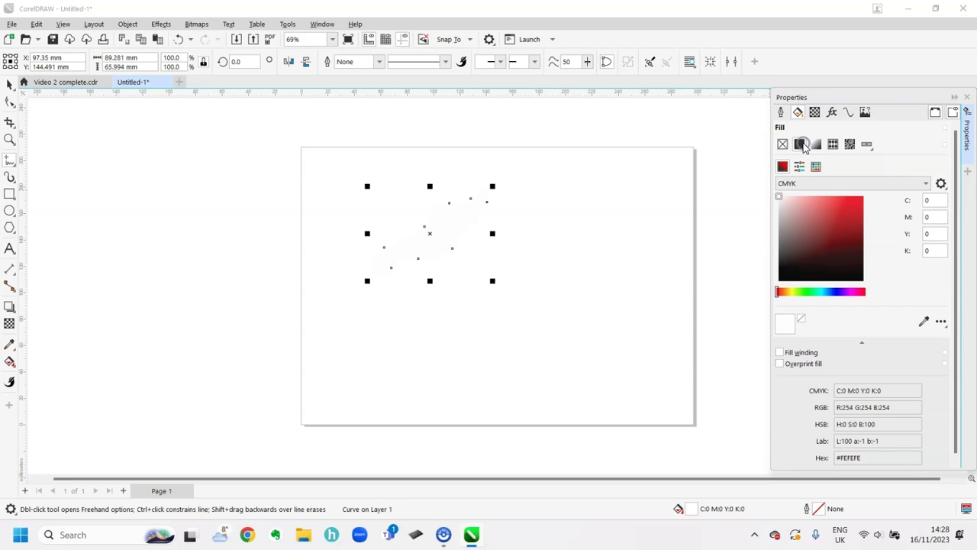
{"action": "left_click", "coordinate": [816, 166]}
{"action": "left_click", "coordinate": [815, 166]}
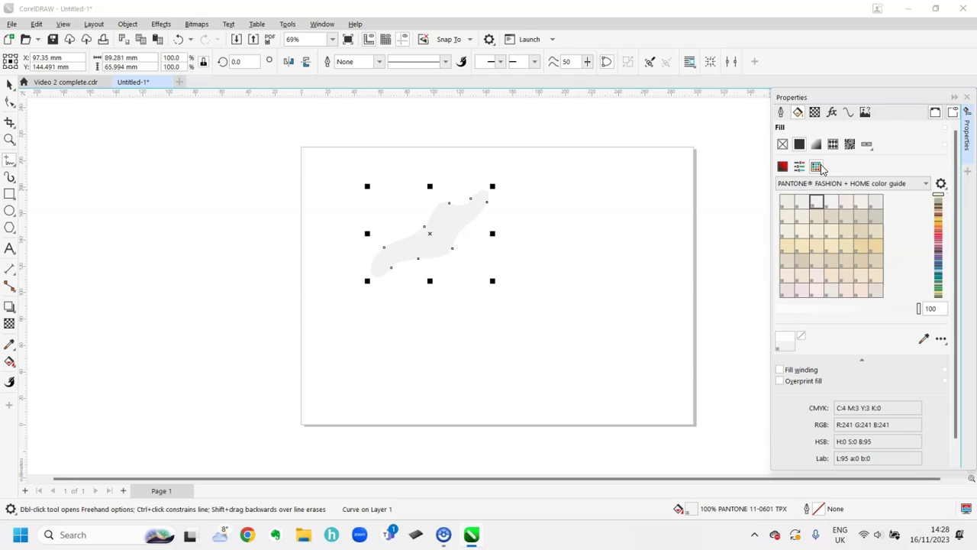
{"action": "left_click", "coordinate": [821, 183]}
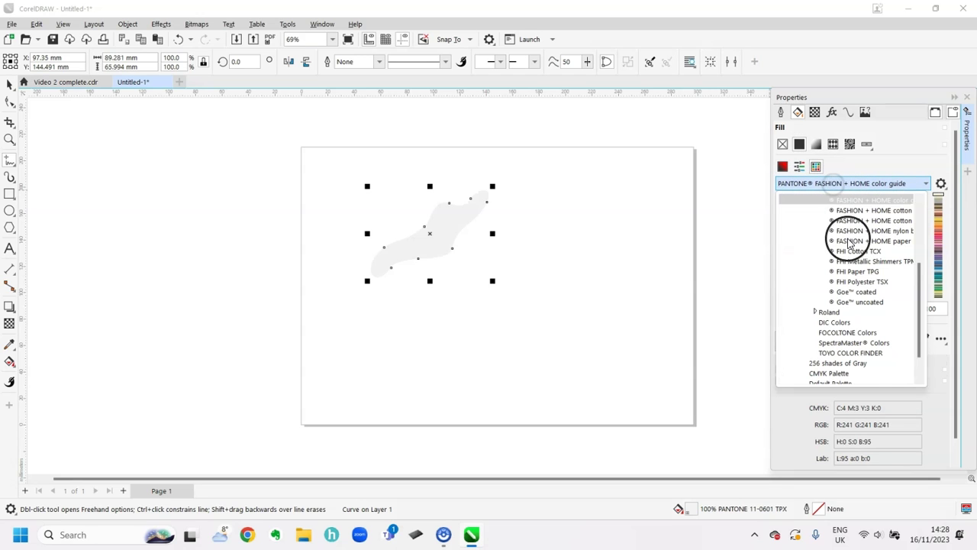
{"action": "scroll", "coordinate": [849, 243], "scroll_direction": "up", "scroll_amount": 1}
{"action": "scroll", "coordinate": [840, 243], "scroll_direction": "up", "scroll_amount": 3}
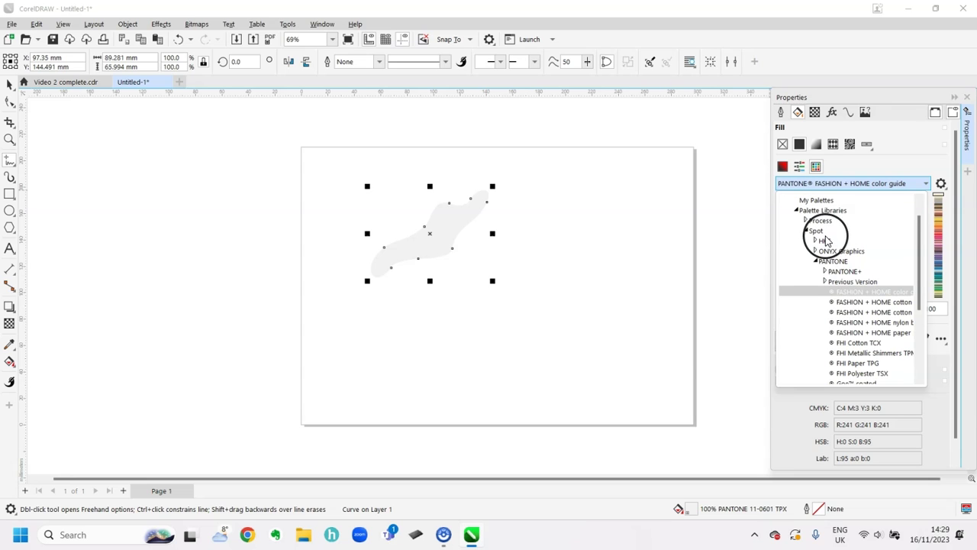
{"action": "left_click", "coordinate": [905, 163]}
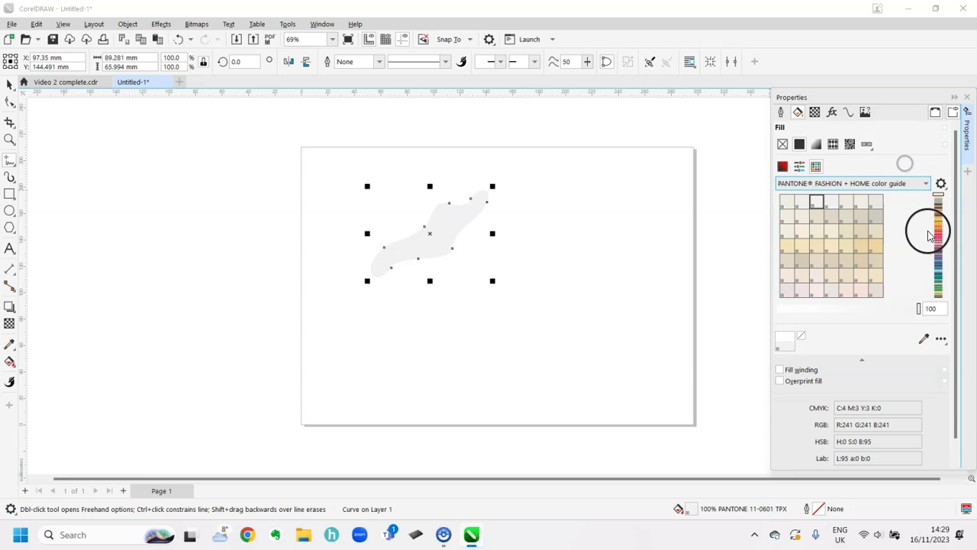
{"action": "left_click", "coordinate": [938, 276]}
{"action": "left_click", "coordinate": [834, 266]}
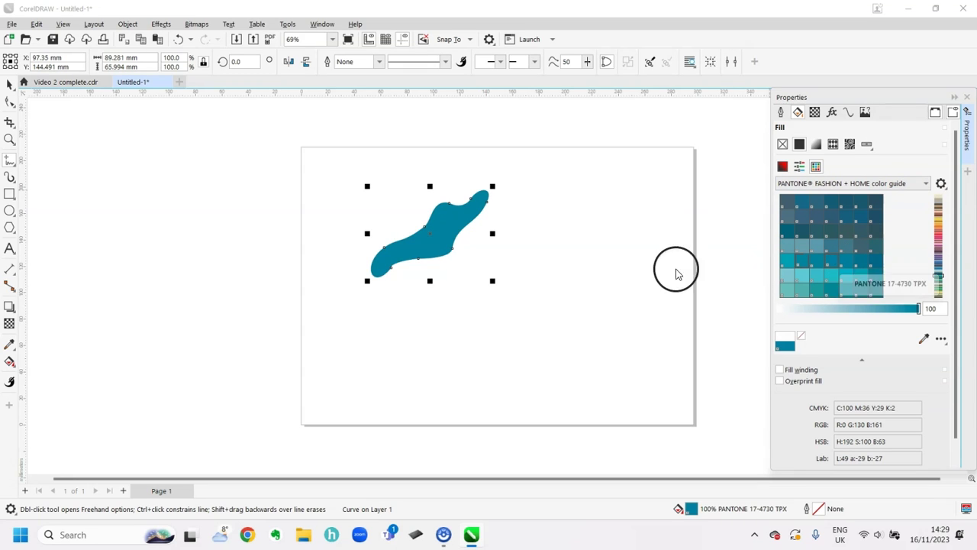
{"action": "left_click", "coordinate": [552, 233]}
{"action": "left_click_drag", "start_coordinate": [532, 235], "coordinate": [580, 271]}
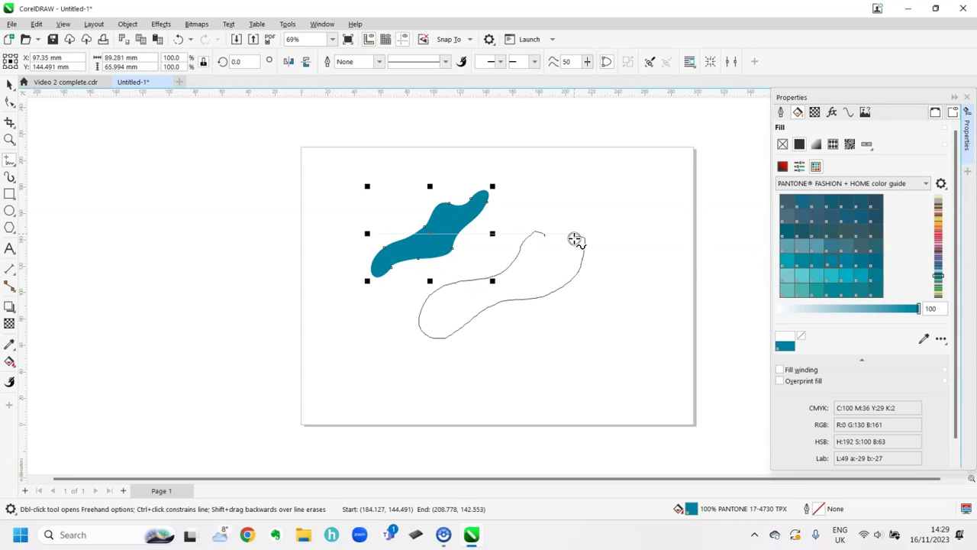
{"action": "left_click_drag", "start_coordinate": [580, 271], "coordinate": [546, 235]}
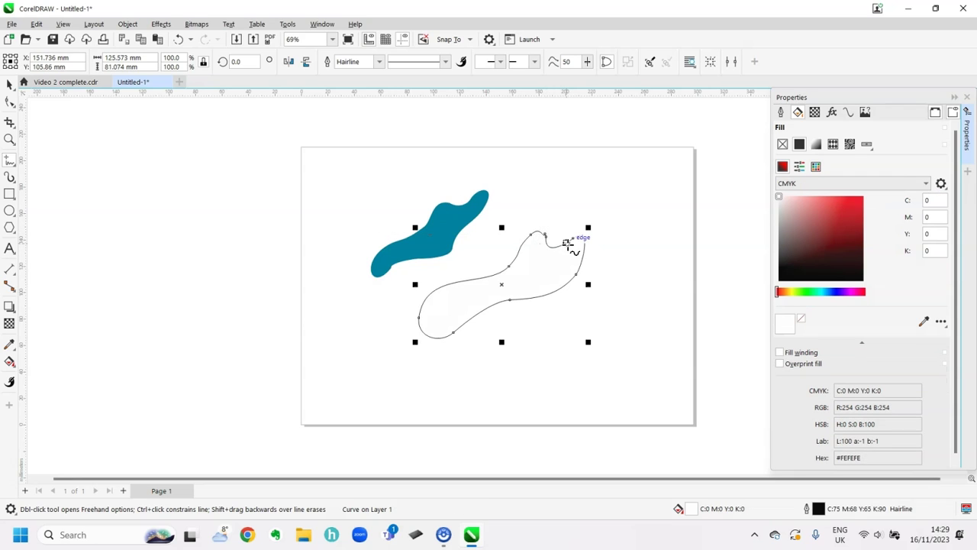
{"action": "left_click", "coordinate": [561, 239]}
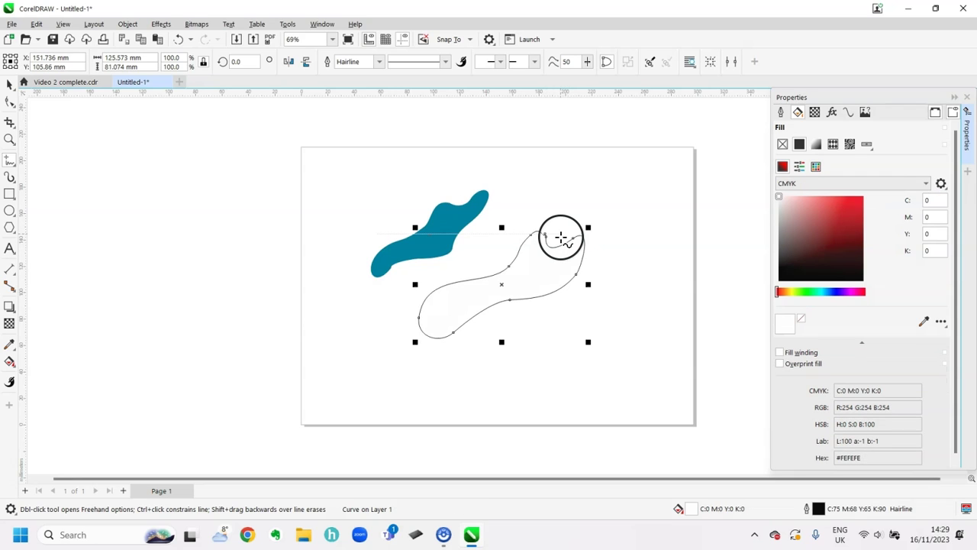
{"action": "key", "text": "Delete"}
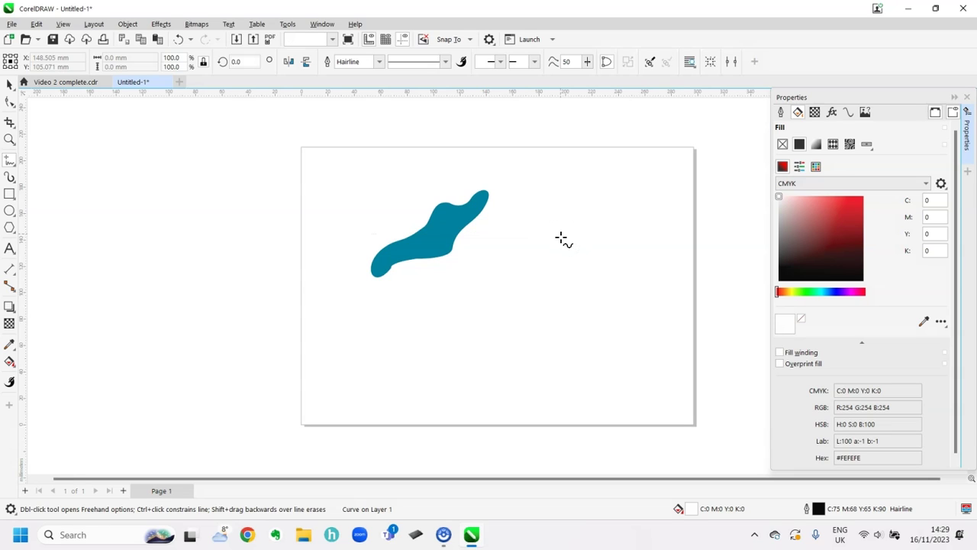
{"action": "left_click", "coordinate": [561, 239]}
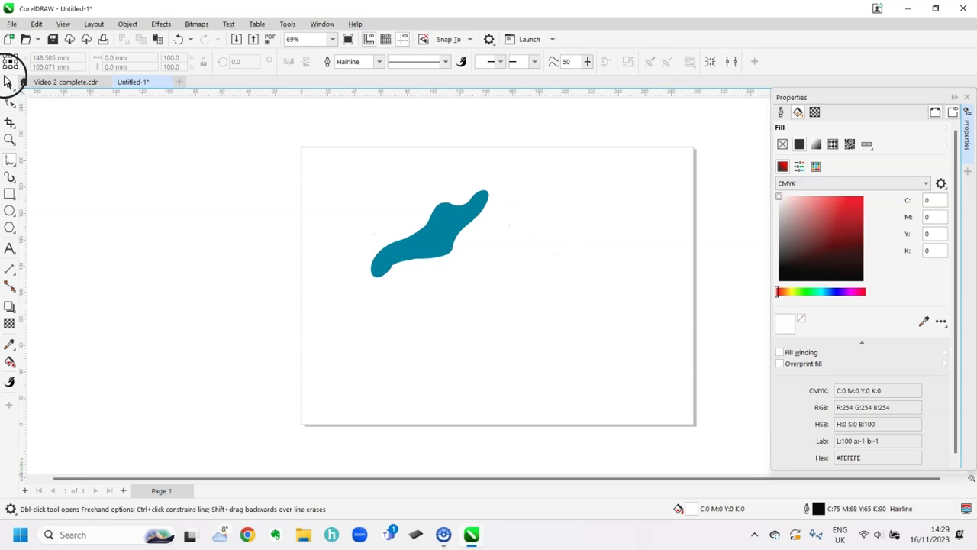
{"action": "left_click", "coordinate": [9, 84]}
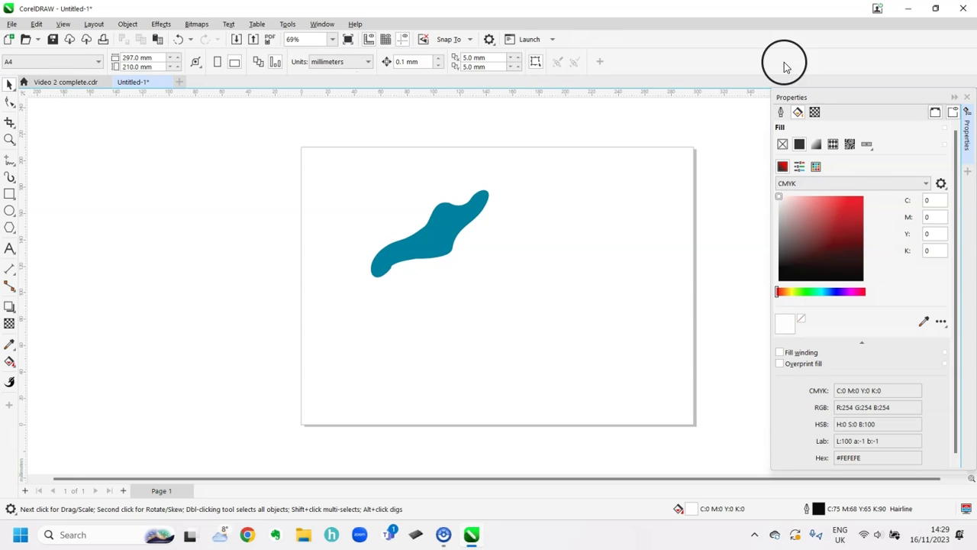
- Make PANTONE 17-5335 TPX the default fill for new graphics
{"action": "left_click", "coordinate": [816, 168]}
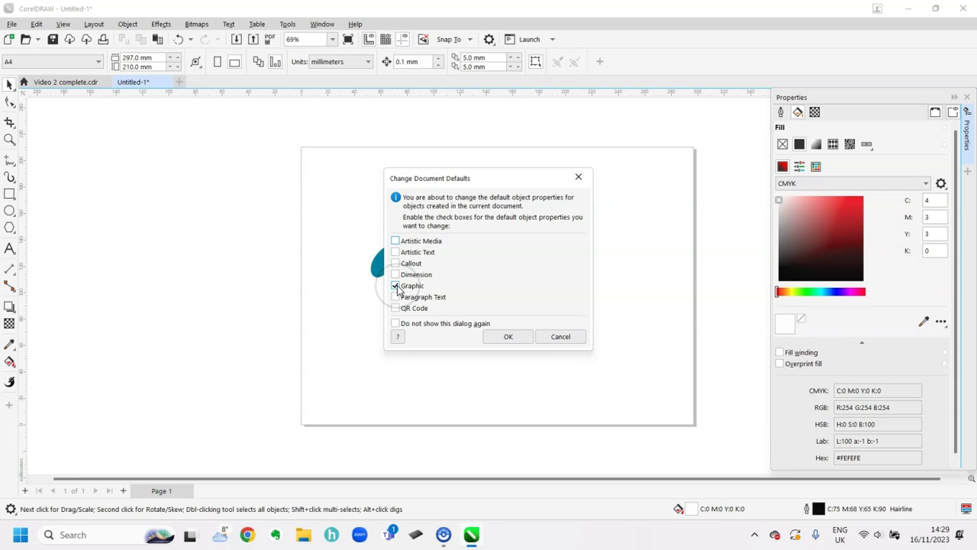
{"action": "left_click", "coordinate": [506, 336]}
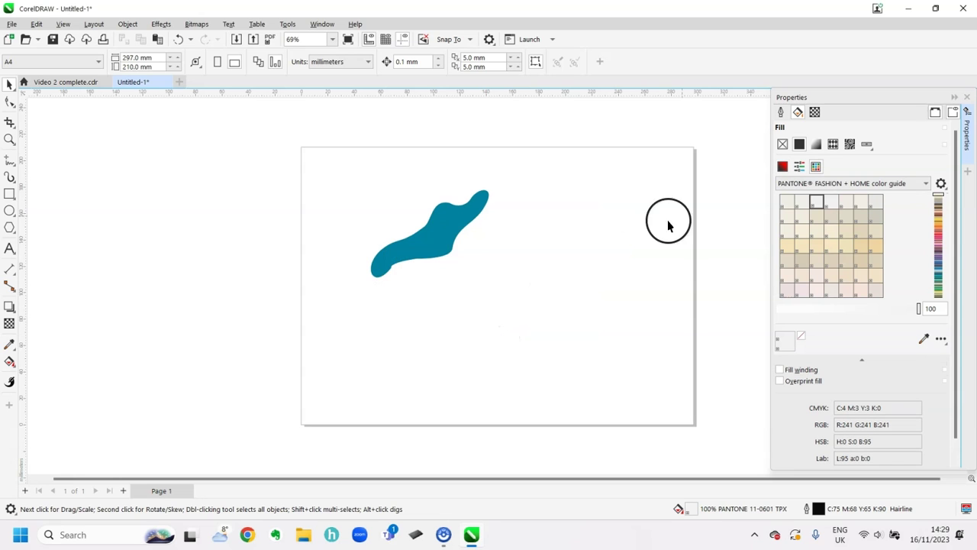
{"action": "left_click", "coordinate": [939, 281]}
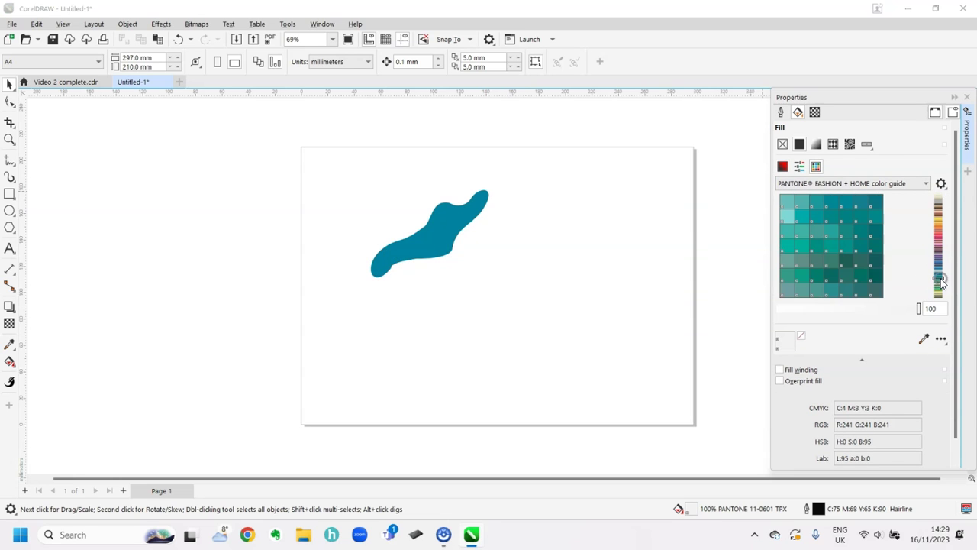
{"action": "left_click", "coordinate": [832, 242]}
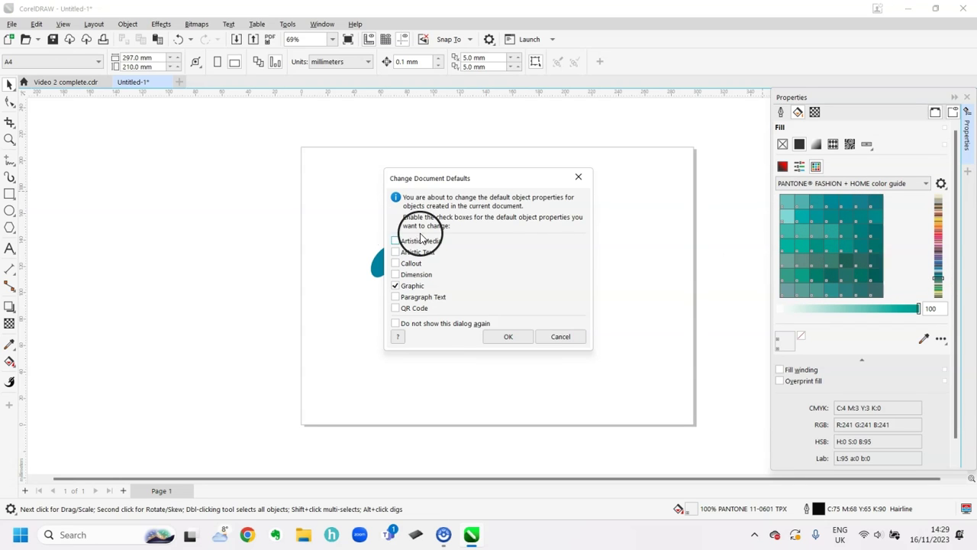
{"action": "left_click", "coordinate": [509, 337]}
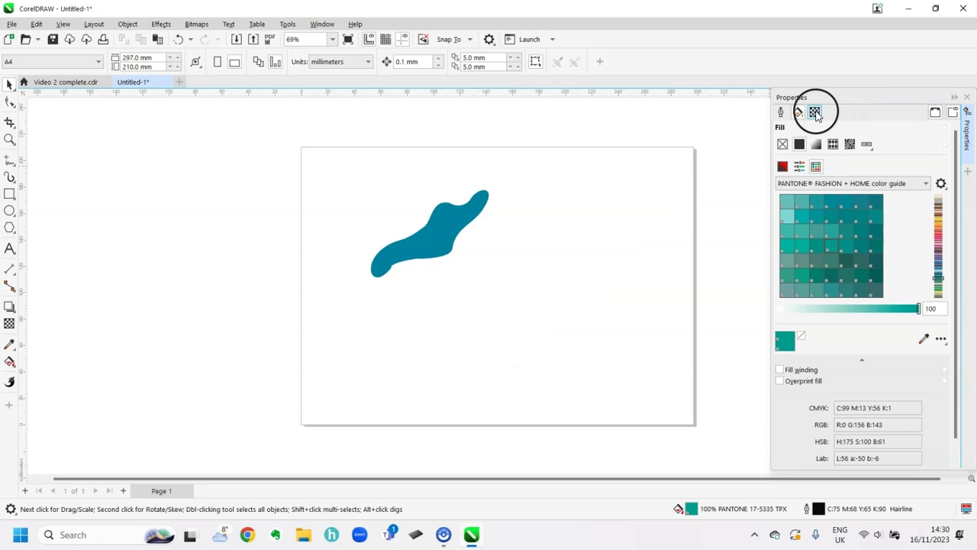
- Make no outline the default for new graphics
{"action": "left_click", "coordinate": [782, 113]}
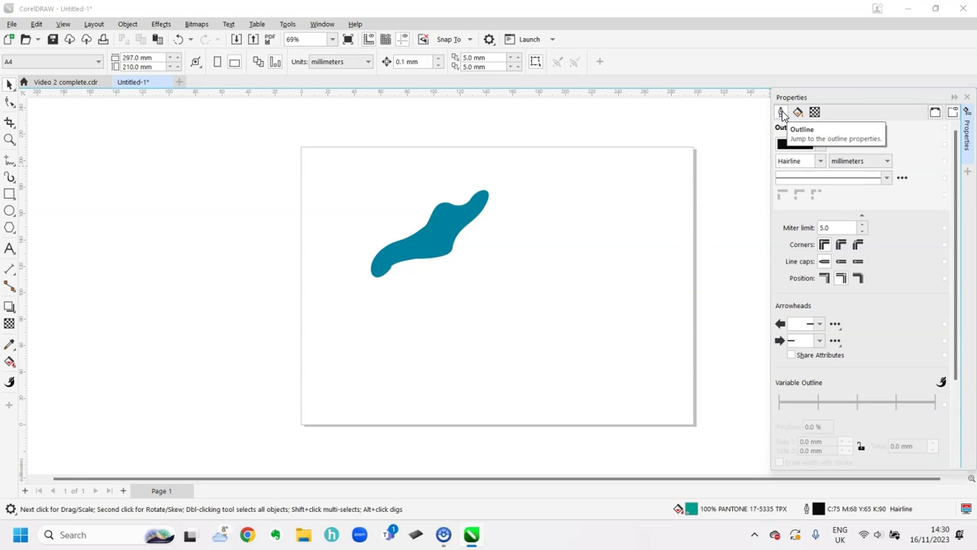
{"action": "left_click", "coordinate": [821, 144]}
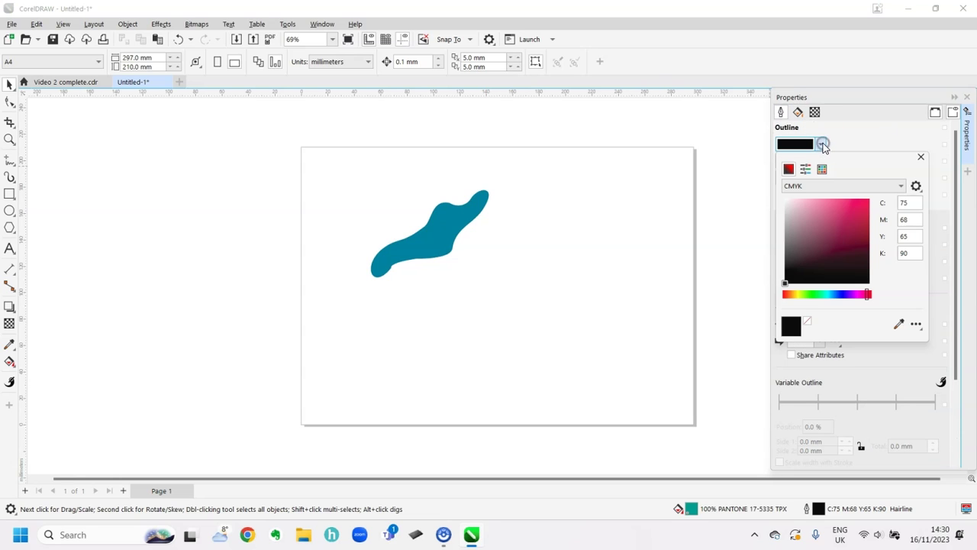
{"action": "left_click", "coordinate": [807, 321]}
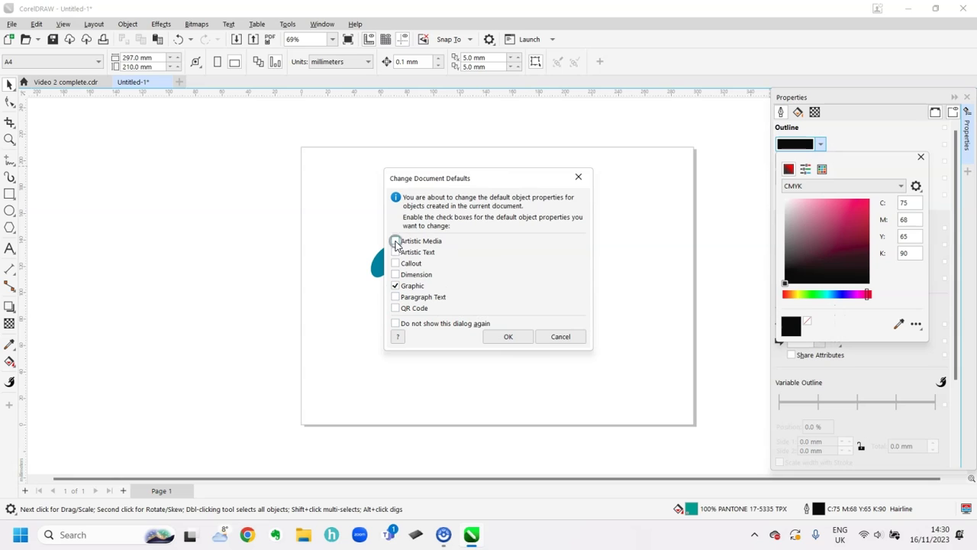
{"action": "left_click", "coordinate": [505, 337]}
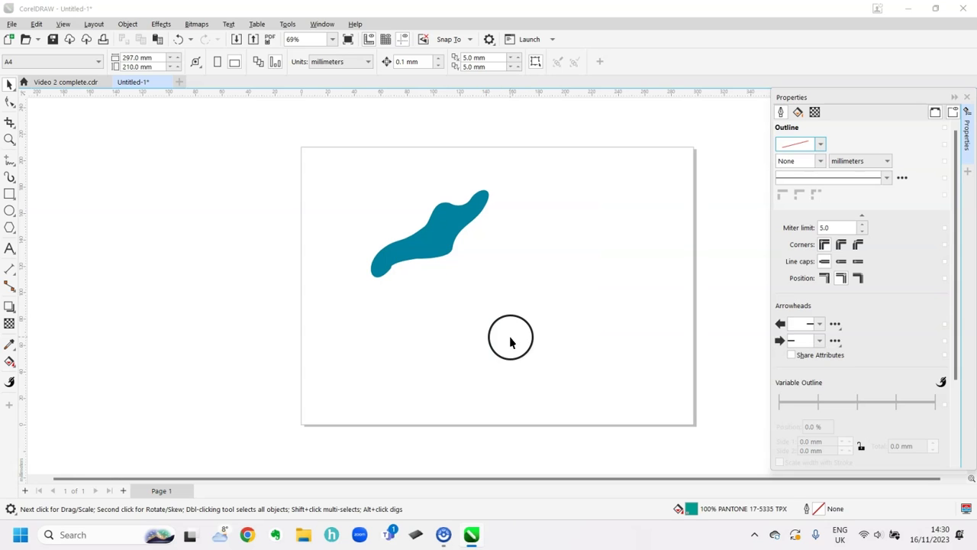
- Draw a closed freehand teal blob beside the blue one
{"action": "left_click", "coordinate": [14, 161]}
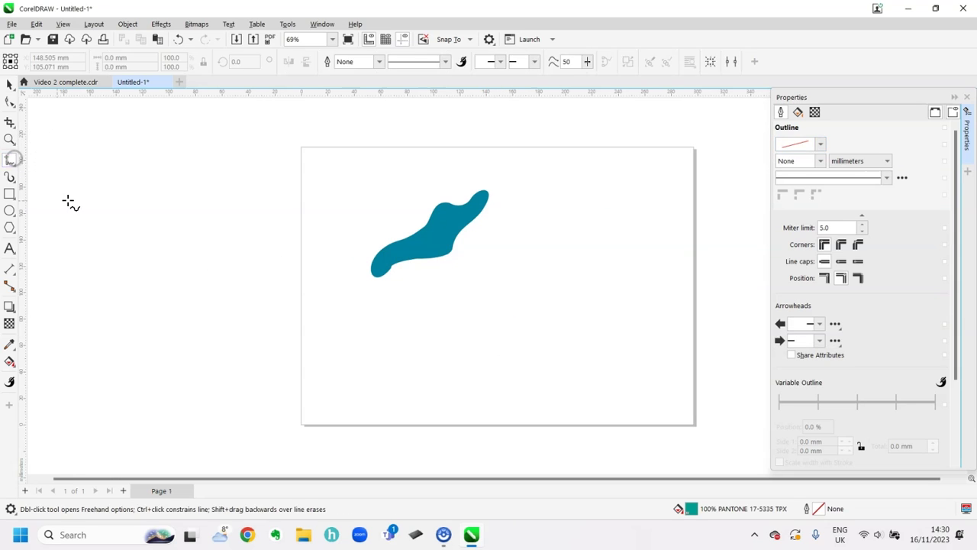
{"action": "left_click_drag", "start_coordinate": [494, 213], "coordinate": [515, 220]}
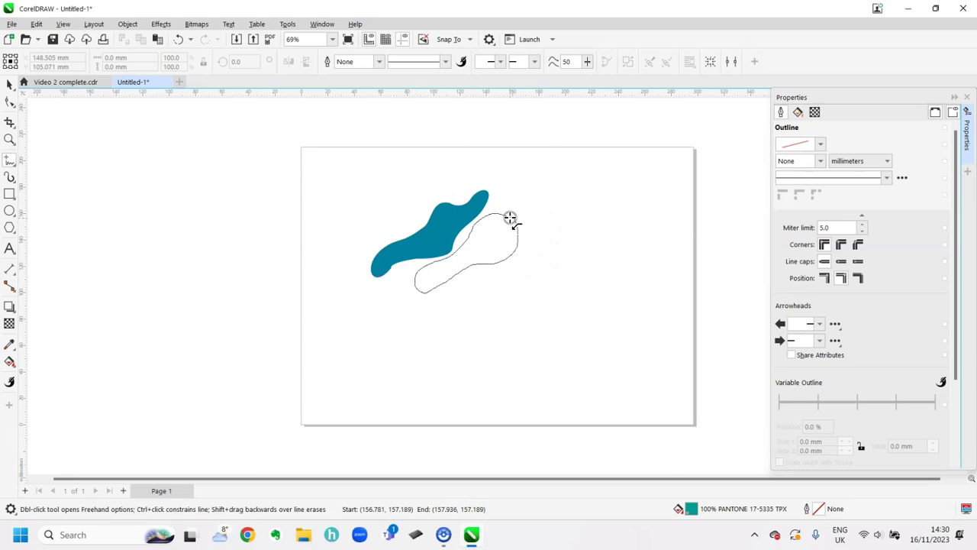
{"action": "left_click_drag", "start_coordinate": [510, 218], "coordinate": [510, 217]}
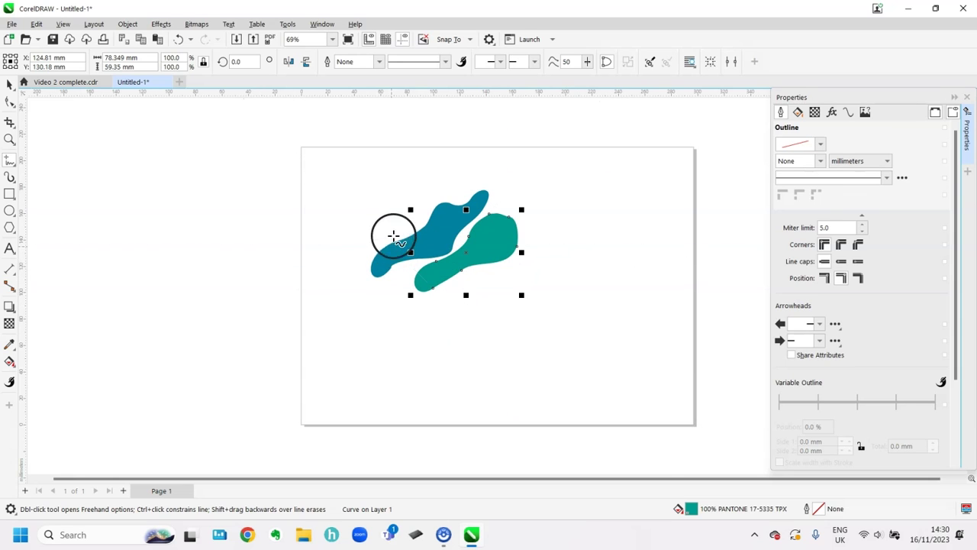
- Draw a larger blob at the lower left and fill it with light teal PANTONE 13-5313
{"action": "mouse_move", "coordinate": [398, 230]}
{"action": "left_mouse_down"}
{"action": "mouse_move", "coordinate": [461, 269]}
{"action": "mouse_move", "coordinate": [399, 231]}
{"action": "left_mouse_up"}
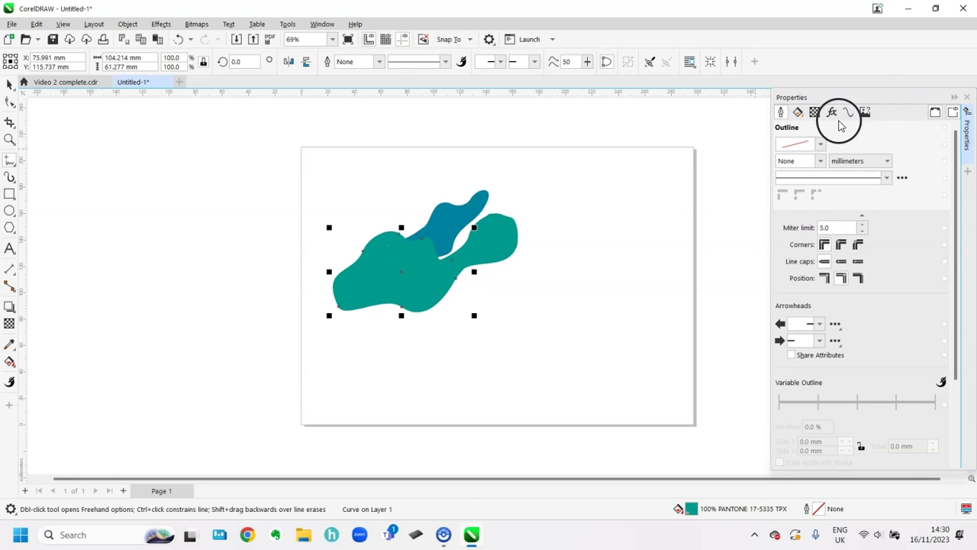
{"action": "left_click", "coordinate": [798, 113]}
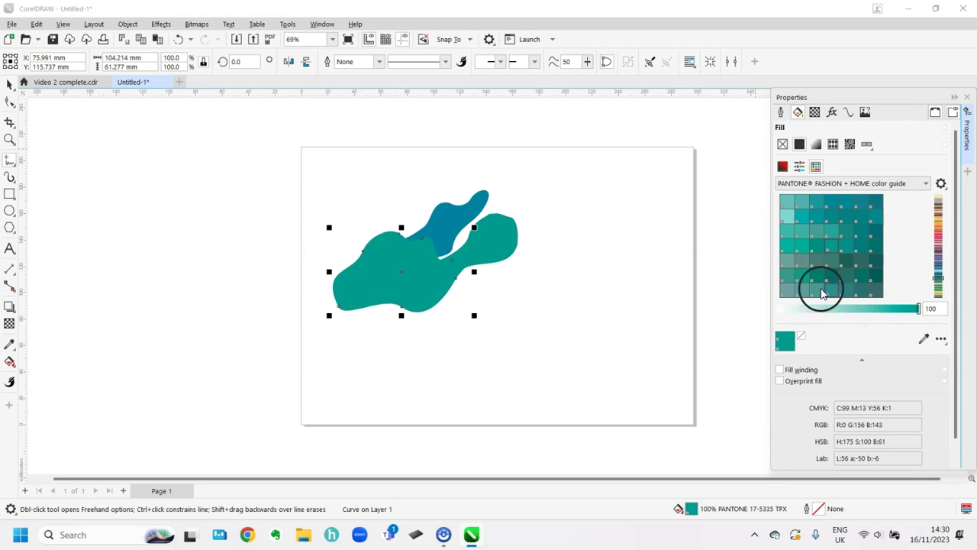
{"action": "left_click", "coordinate": [787, 217]}
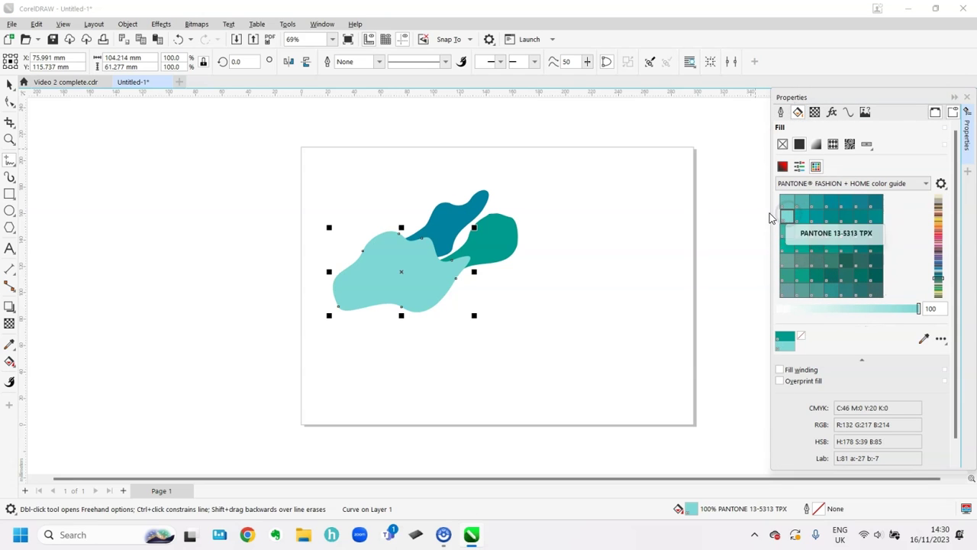
{"action": "left_click", "coordinate": [11, 86]}
{"action": "left_click", "coordinate": [557, 215]}
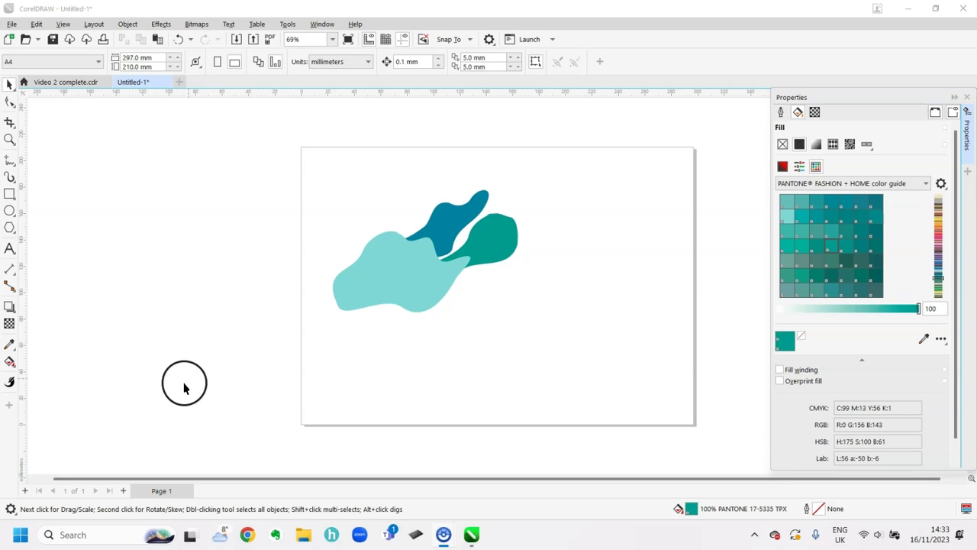
- Select the light teal blob and bring up the Effects list
{"action": "left_click", "coordinate": [420, 282]}
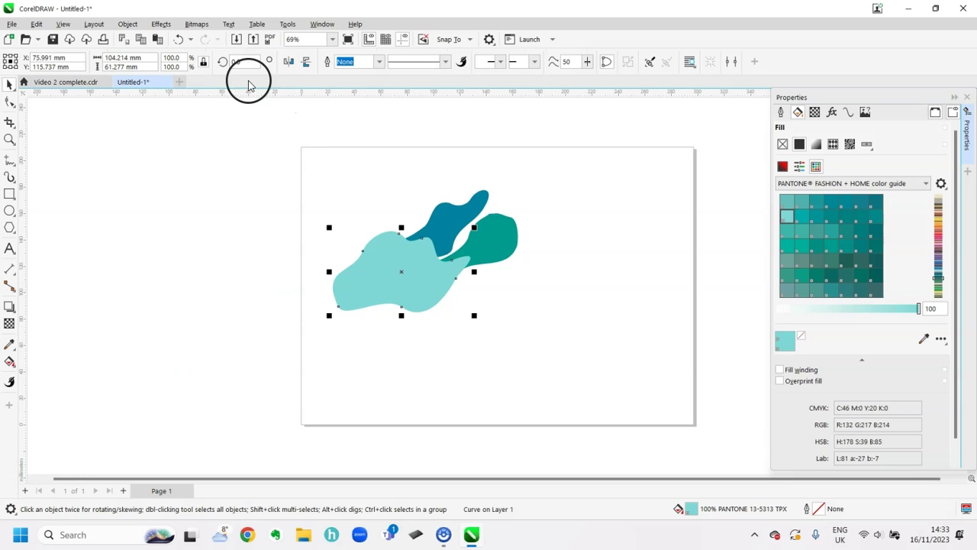
{"action": "left_click", "coordinate": [164, 25]}
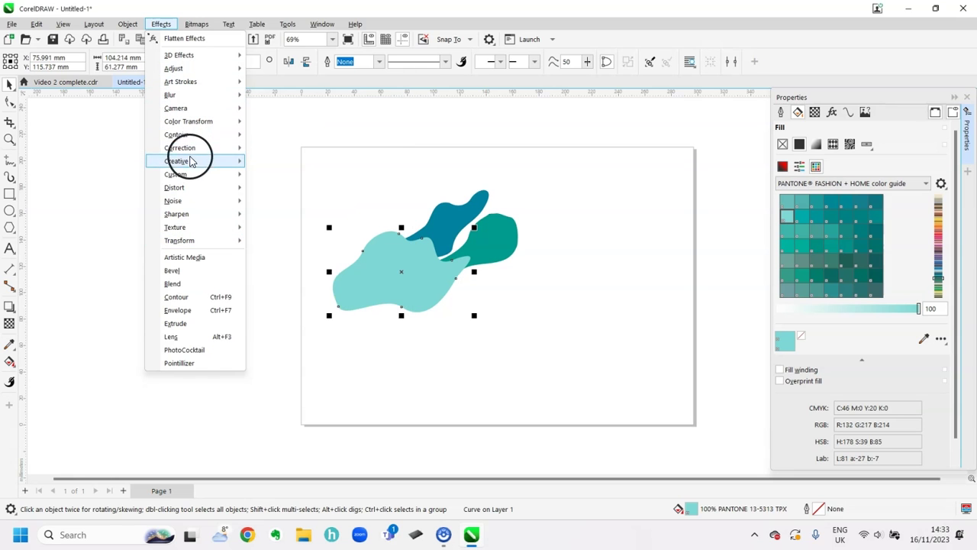
{"action": "mouse_move", "coordinate": [181, 82]}
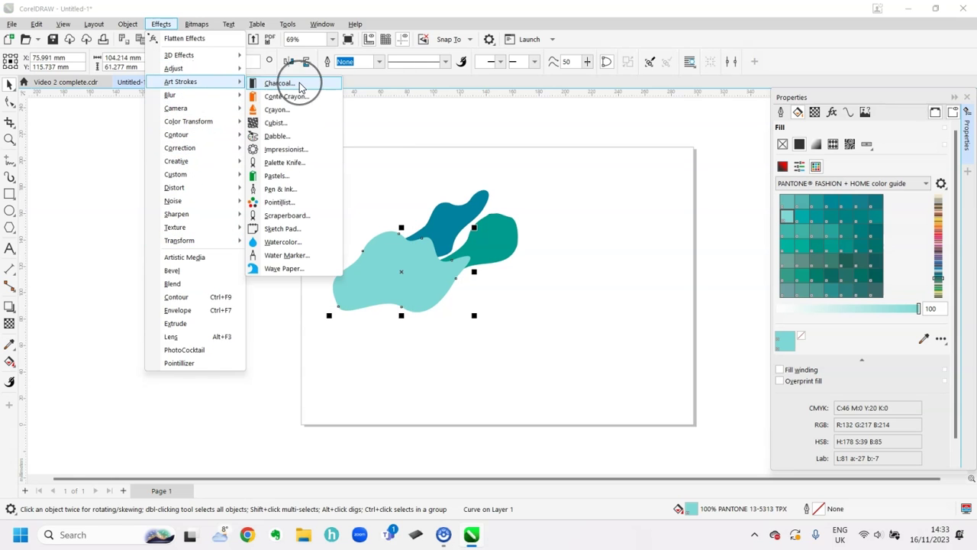
- Open the Dabble art stroke and, after trying several styles, settle on Ice Cube
{"action": "left_click", "coordinate": [297, 135]}
{"action": "mouse_move", "coordinate": [430, 197]}
{"action": "left_mouse_down"}
{"action": "mouse_move", "coordinate": [535, 233]}
{"action": "mouse_move", "coordinate": [559, 194]}
{"action": "left_mouse_up"}
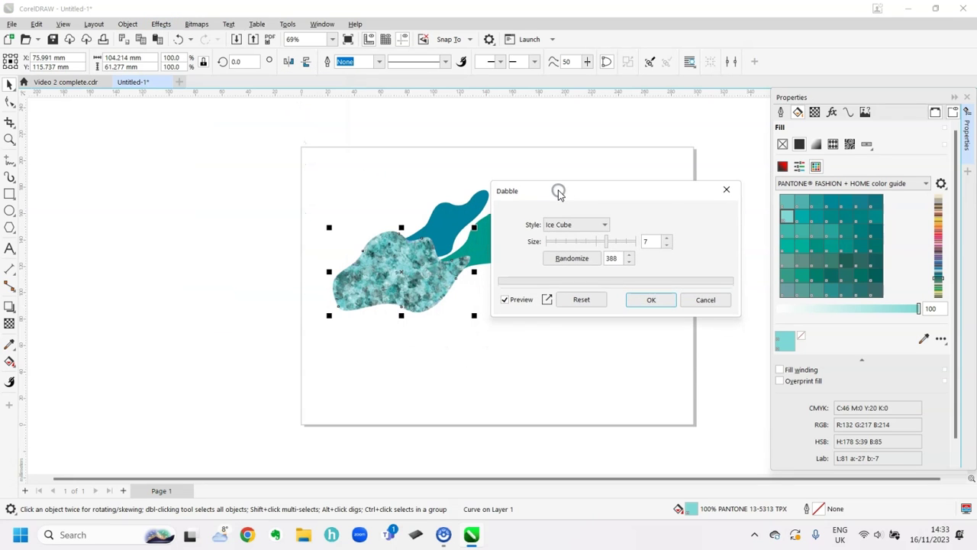
{"action": "left_click", "coordinate": [589, 225]}
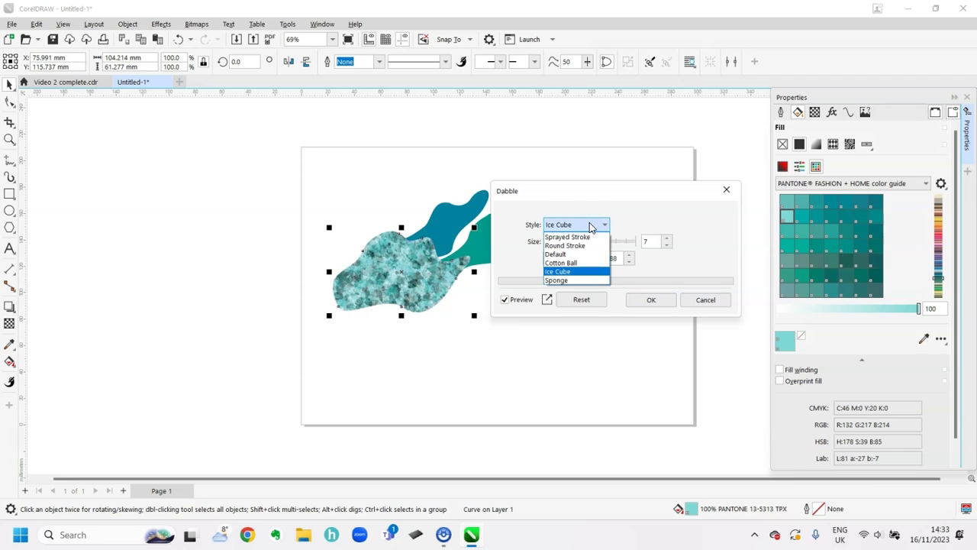
{"action": "left_click", "coordinate": [589, 239]}
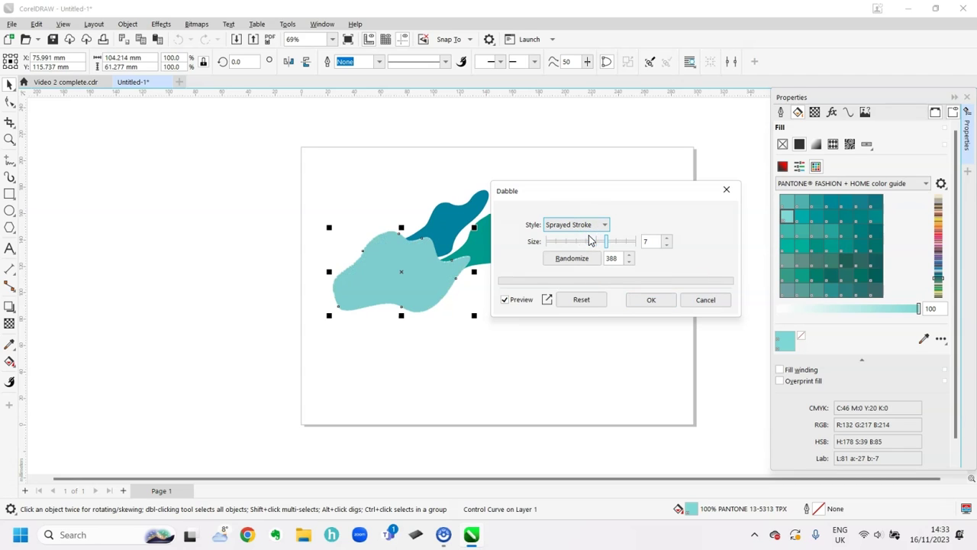
{"action": "left_click", "coordinate": [593, 229]}
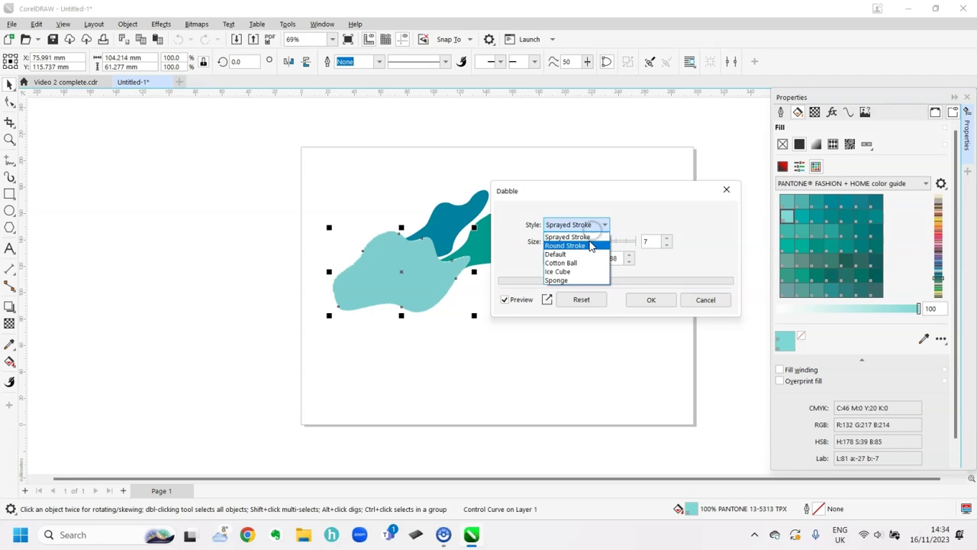
{"action": "left_click", "coordinate": [585, 241]}
{"action": "left_click", "coordinate": [601, 228]}
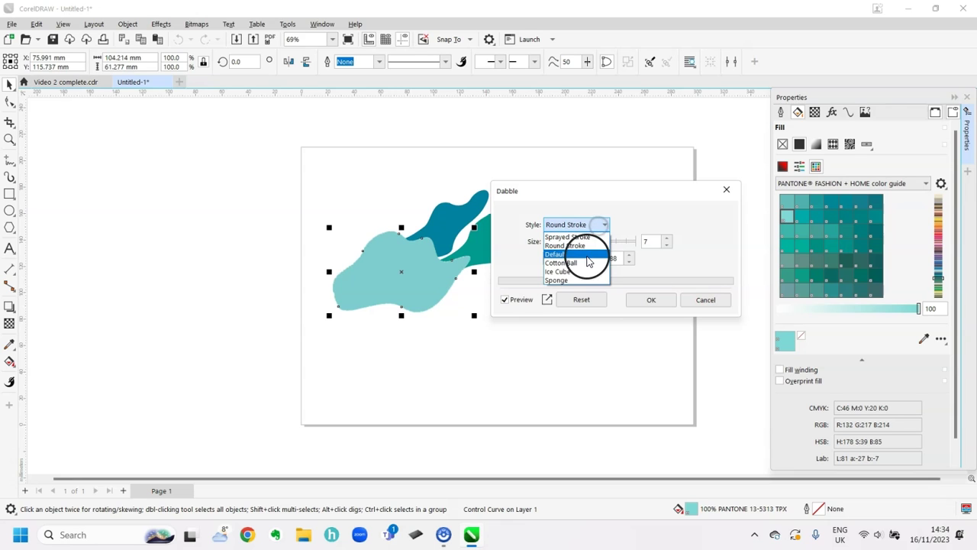
{"action": "left_click", "coordinate": [585, 252]}
{"action": "left_click", "coordinate": [603, 226]}
{"action": "left_click", "coordinate": [578, 251]}
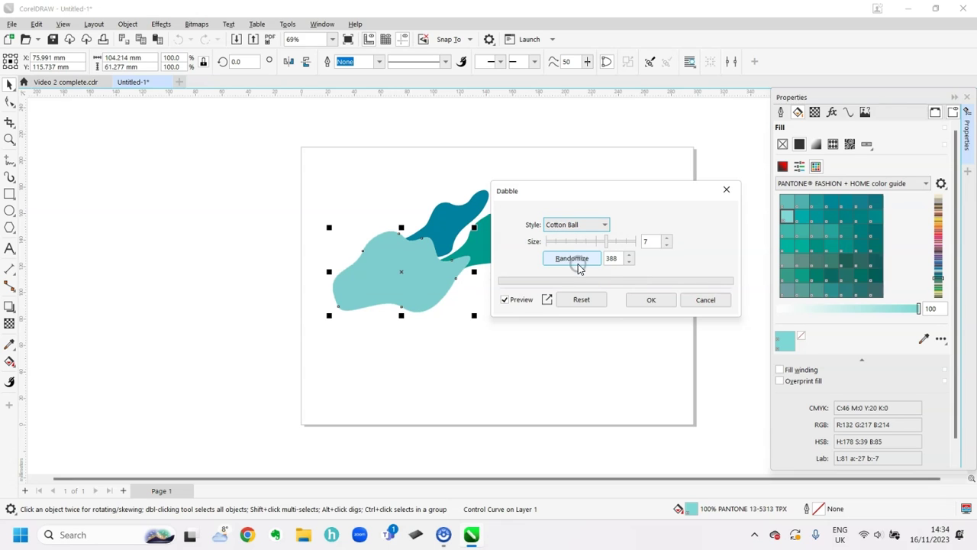
{"action": "left_click", "coordinate": [603, 228]}
{"action": "left_click", "coordinate": [588, 278]}
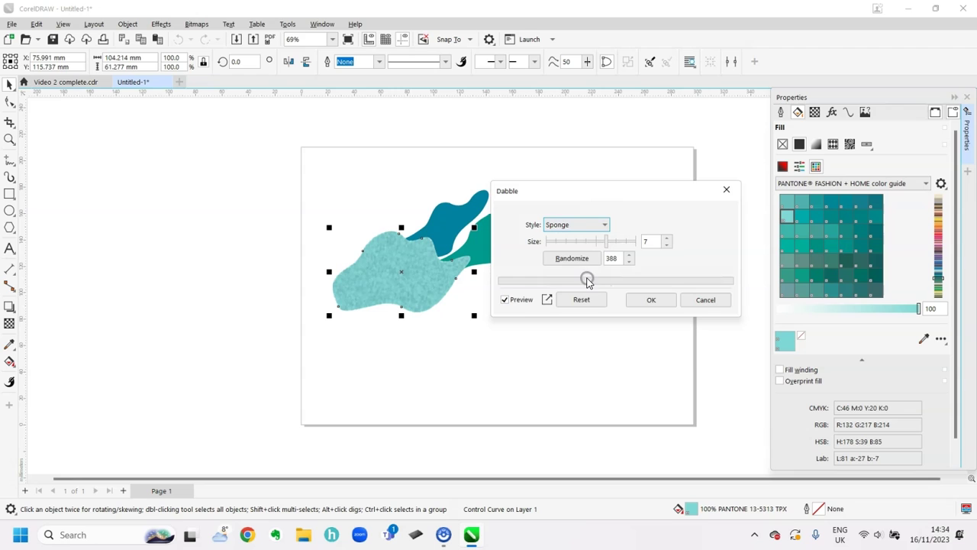
{"action": "left_click", "coordinate": [603, 225]}
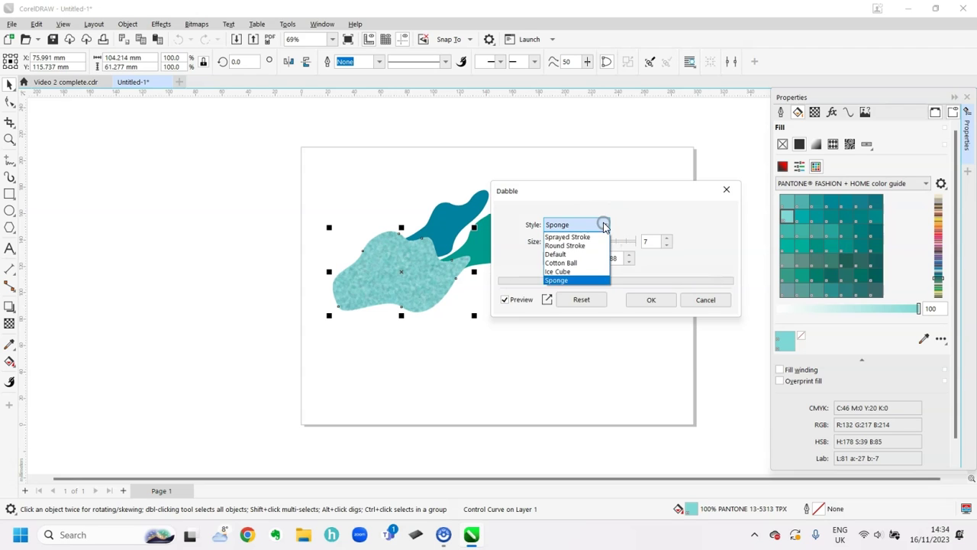
{"action": "left_click", "coordinate": [578, 272]}
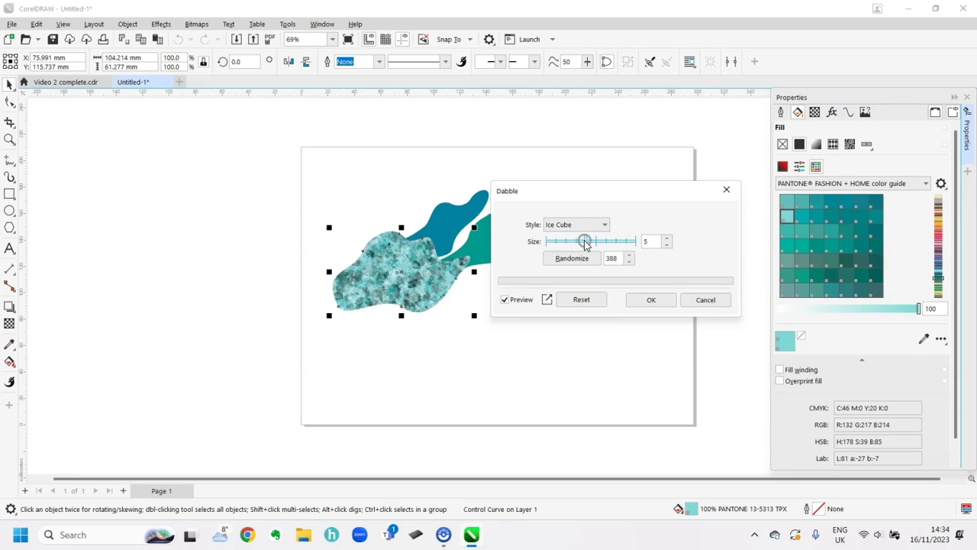
- Set the Dabble size to 7, randomize the texture, and apply it
{"action": "left_click_drag", "start_coordinate": [585, 243], "coordinate": [588, 246]}
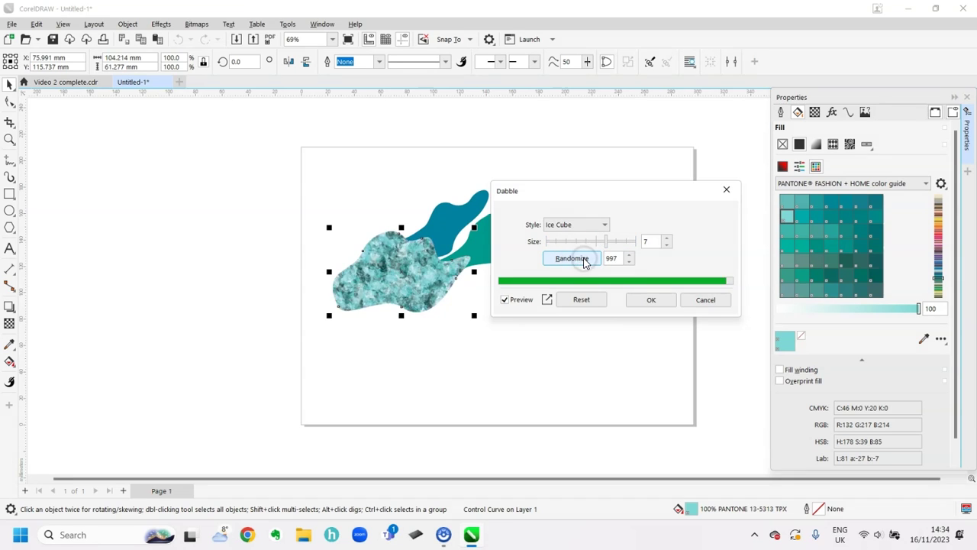
{"action": "left_click", "coordinate": [584, 259]}
{"action": "left_click", "coordinate": [585, 260]}
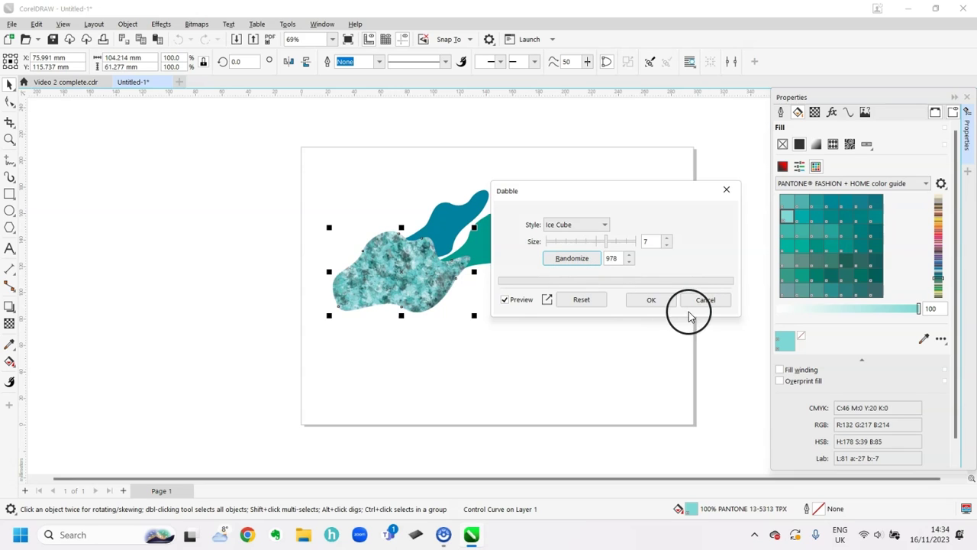
{"action": "left_click", "coordinate": [666, 302]}
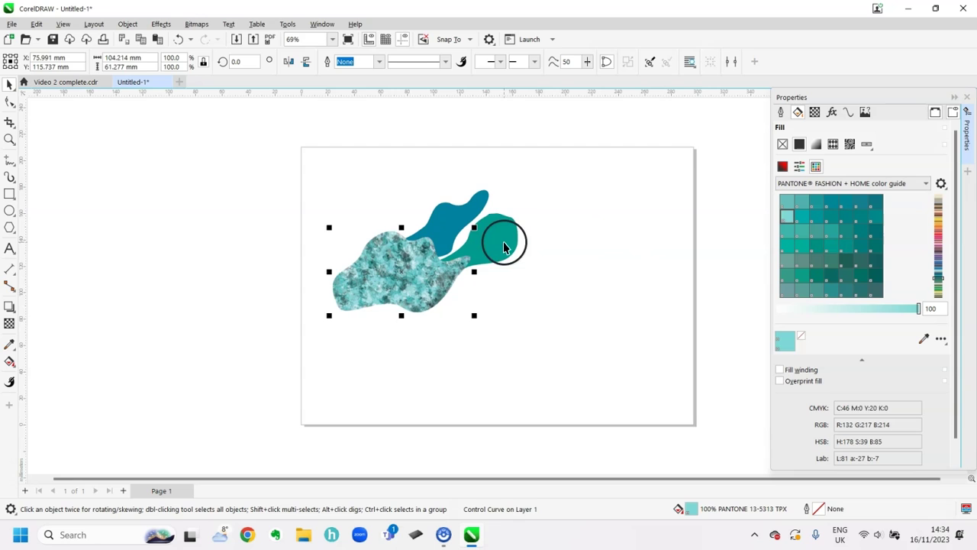
- Apply a randomized Ice Cube Dabble texture to the teal shape
{"action": "left_click", "coordinate": [504, 233]}
{"action": "left_click", "coordinate": [161, 25]}
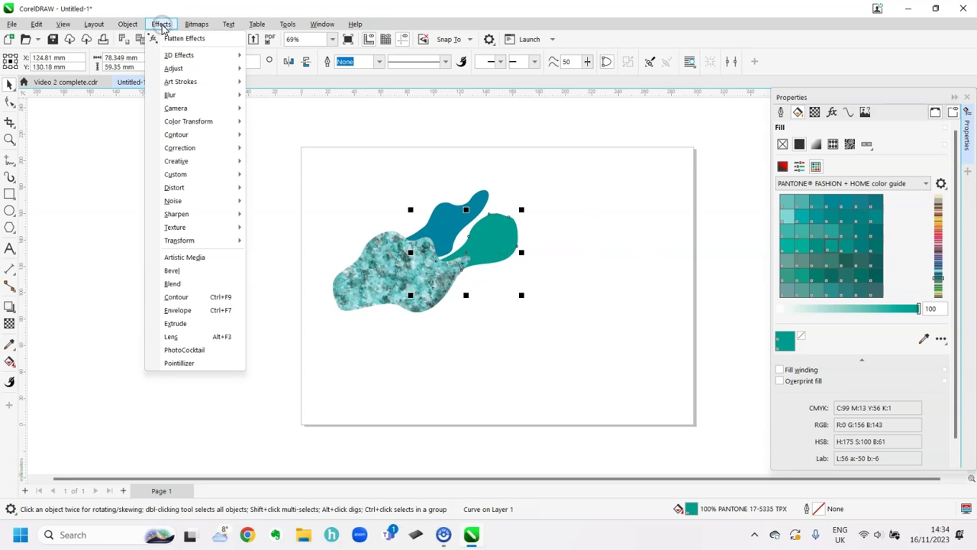
{"action": "left_click", "coordinate": [195, 97]}
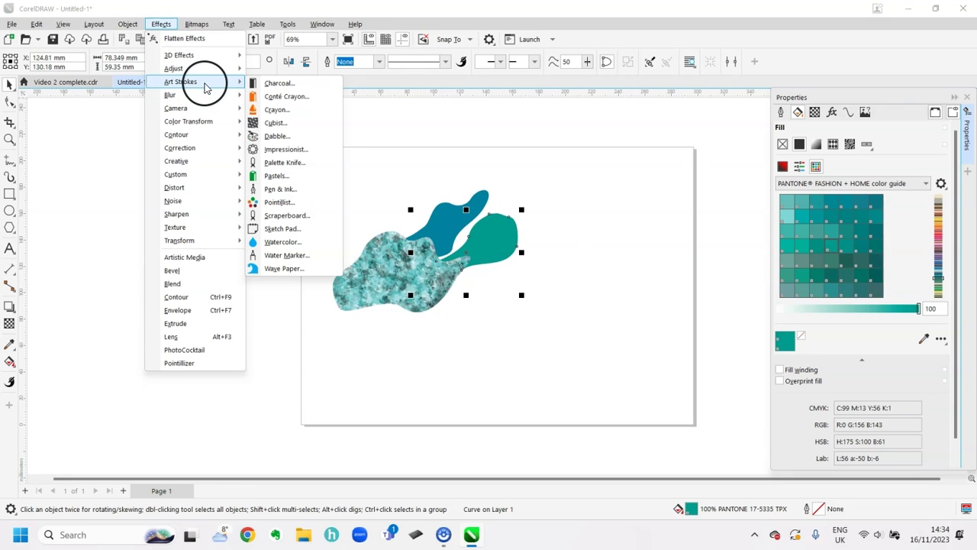
{"action": "left_click", "coordinate": [309, 136]}
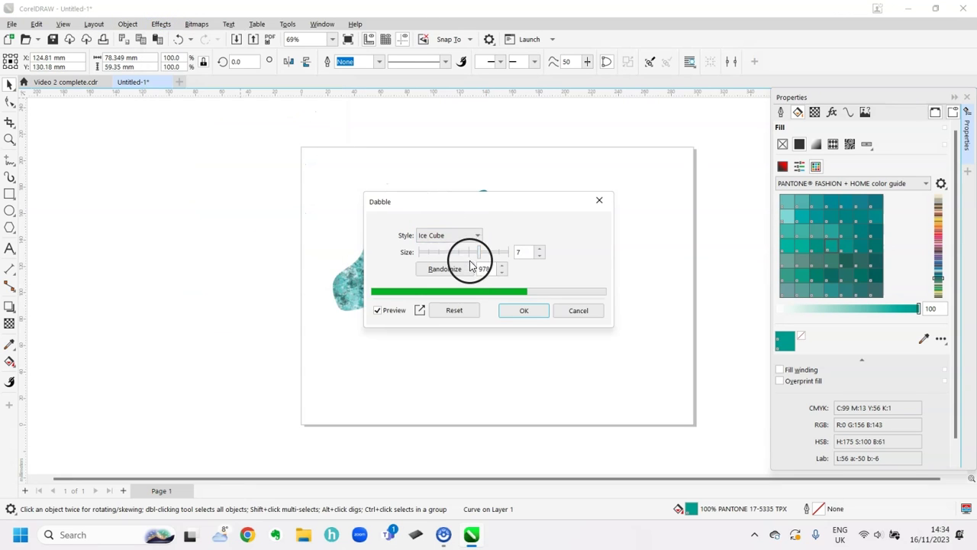
{"action": "left_click_drag", "start_coordinate": [498, 201], "coordinate": [661, 142]}
{"action": "left_click", "coordinate": [607, 210]}
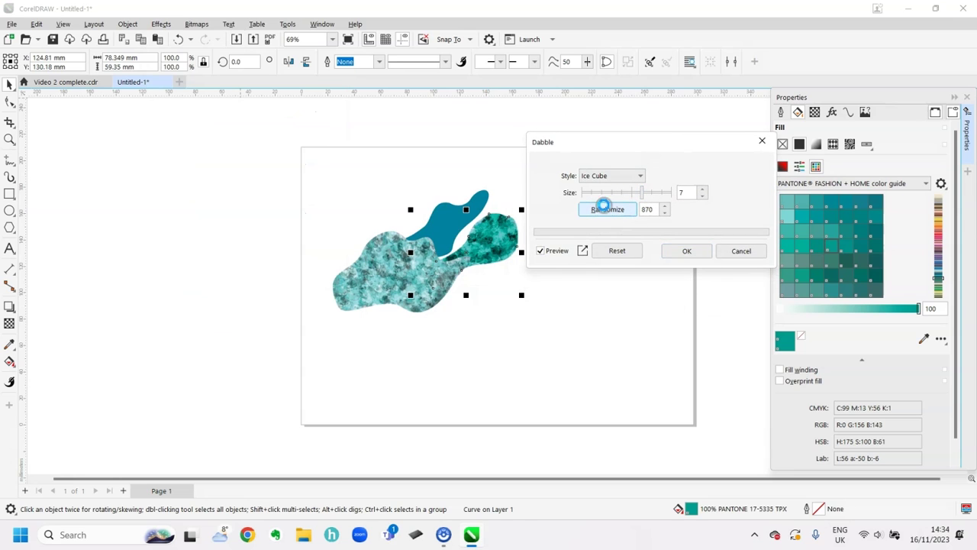
{"action": "left_click", "coordinate": [605, 210]}
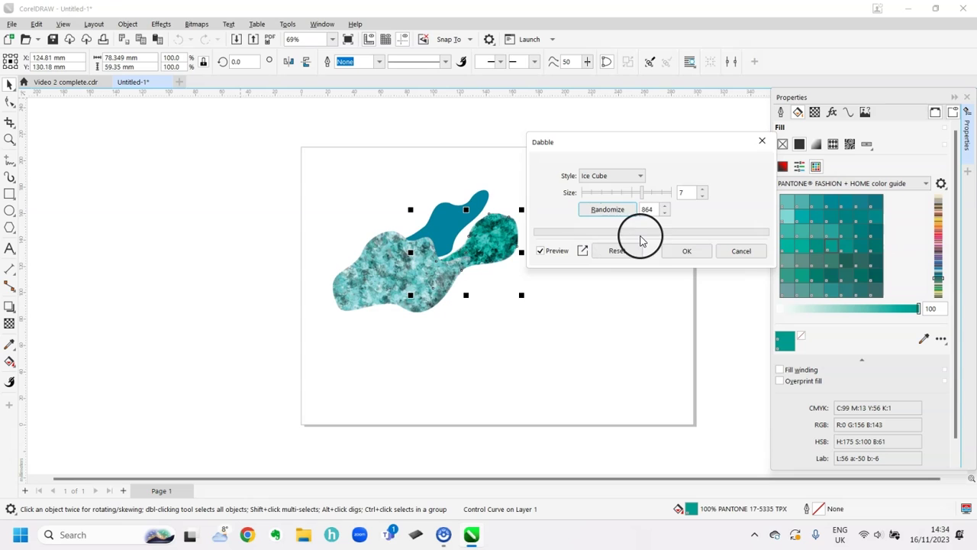
{"action": "left_click", "coordinate": [663, 192]}
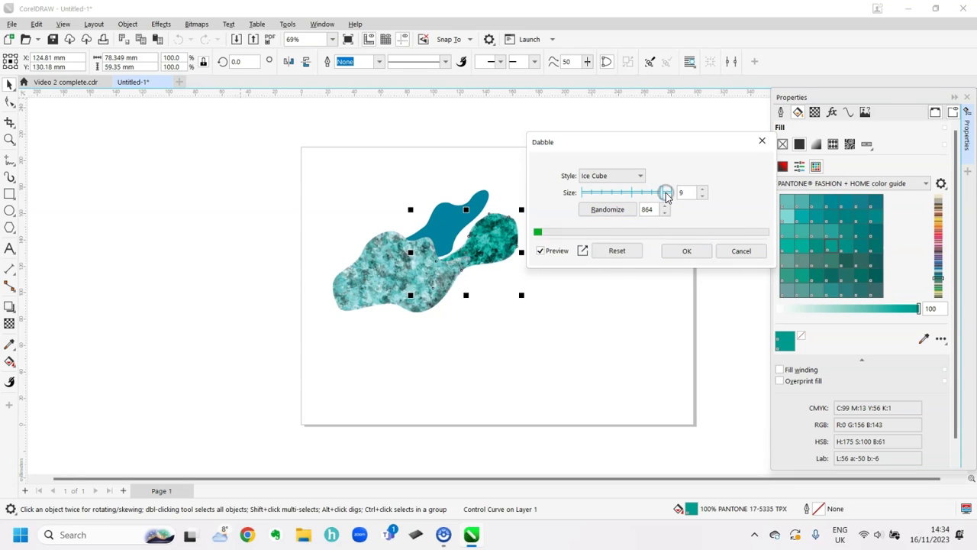
{"action": "left_click", "coordinate": [607, 213]}
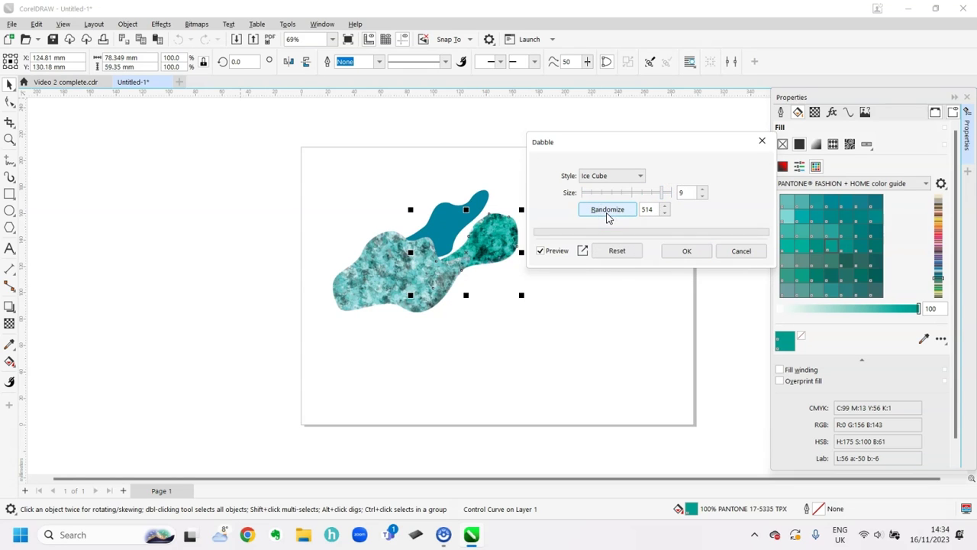
{"action": "left_click", "coordinate": [607, 214]}
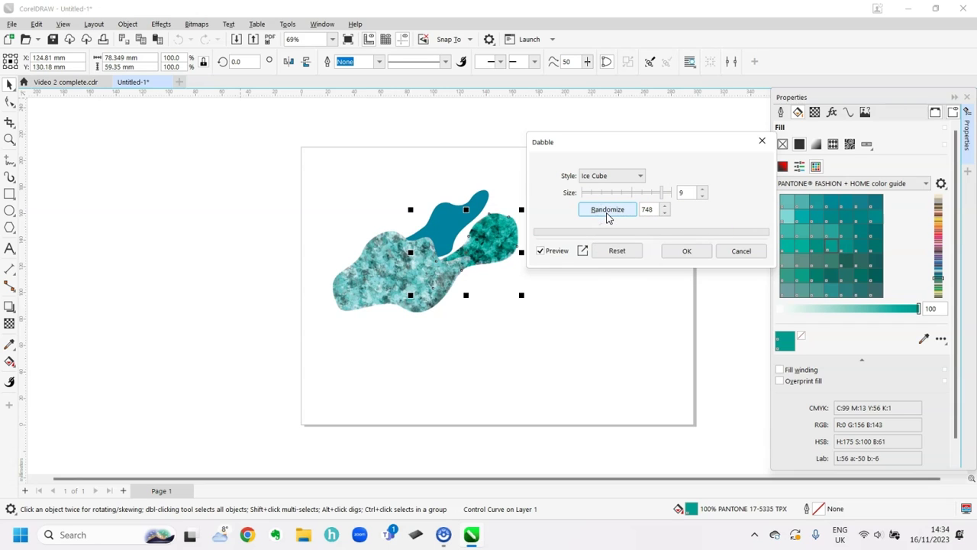
{"action": "left_click", "coordinate": [685, 260]}
- Apply a finer size-2 Ice Cube Dabble texture to the dark-blue shape
{"action": "left_click", "coordinate": [449, 219]}
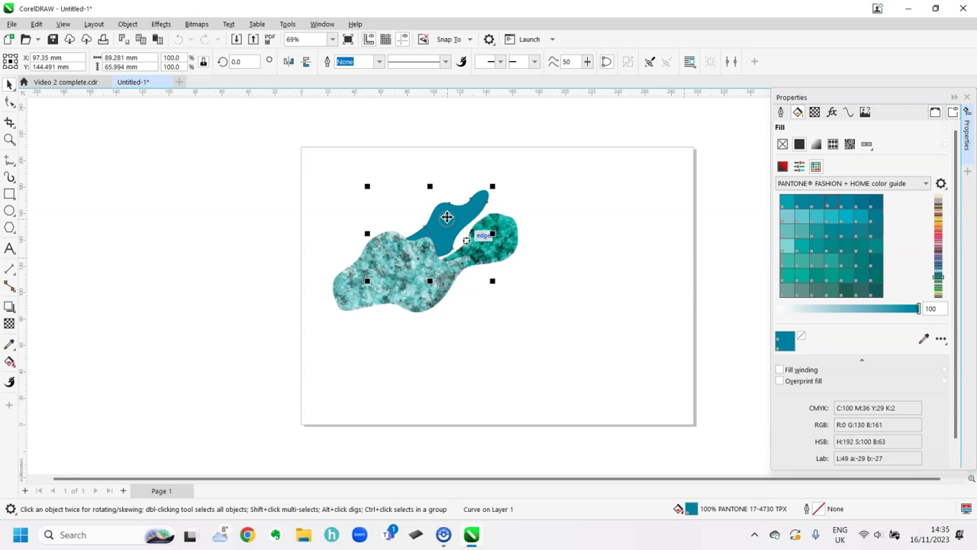
{"action": "left_click", "coordinate": [161, 24]}
{"action": "mouse_move", "coordinate": [181, 82]}
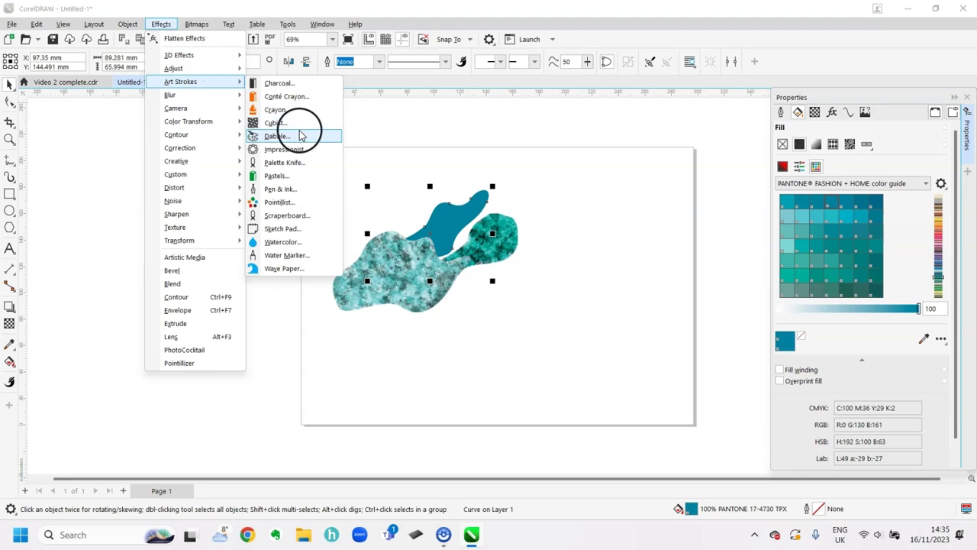
{"action": "left_click", "coordinate": [301, 135]}
{"action": "left_click_drag", "start_coordinate": [454, 201], "coordinate": [630, 142]}
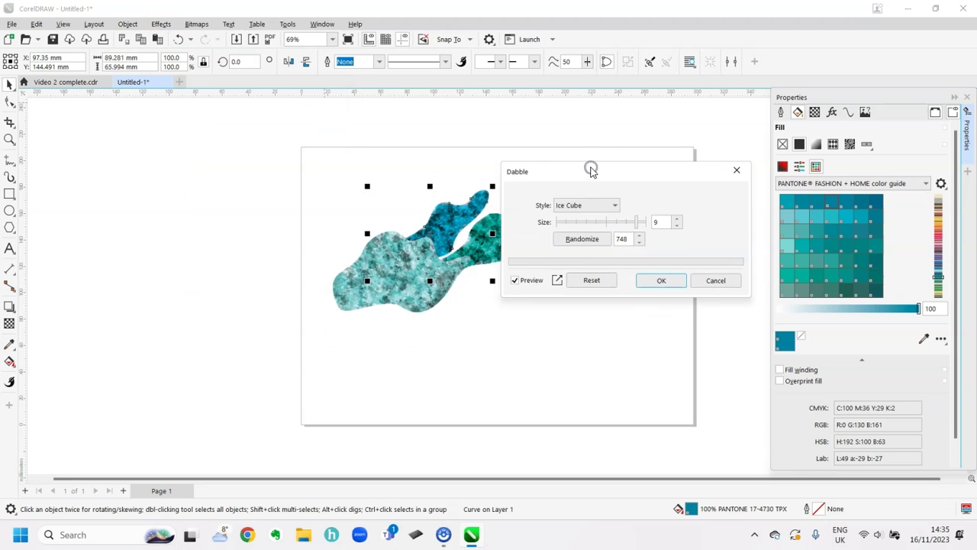
{"action": "left_click_drag", "start_coordinate": [680, 200], "coordinate": [604, 194]}
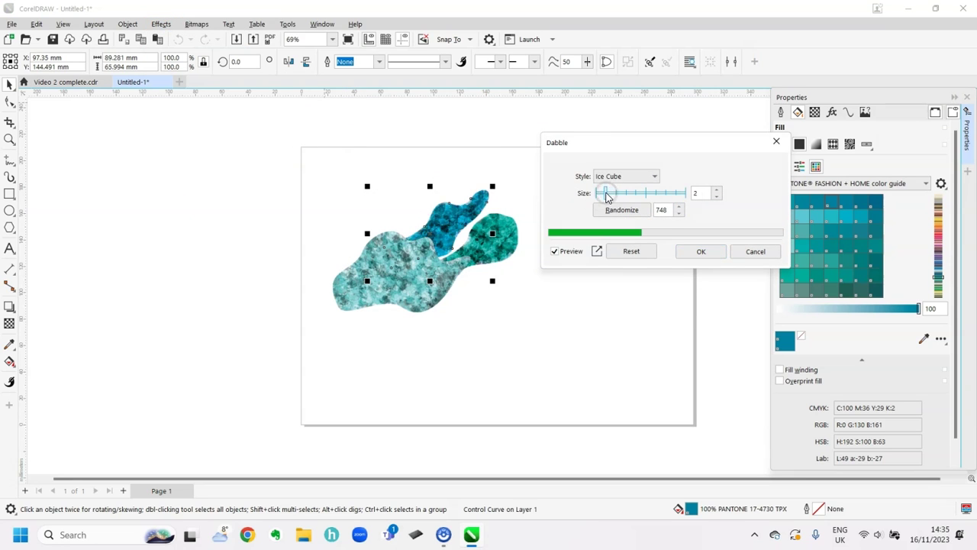
{"action": "left_click", "coordinate": [636, 216]}
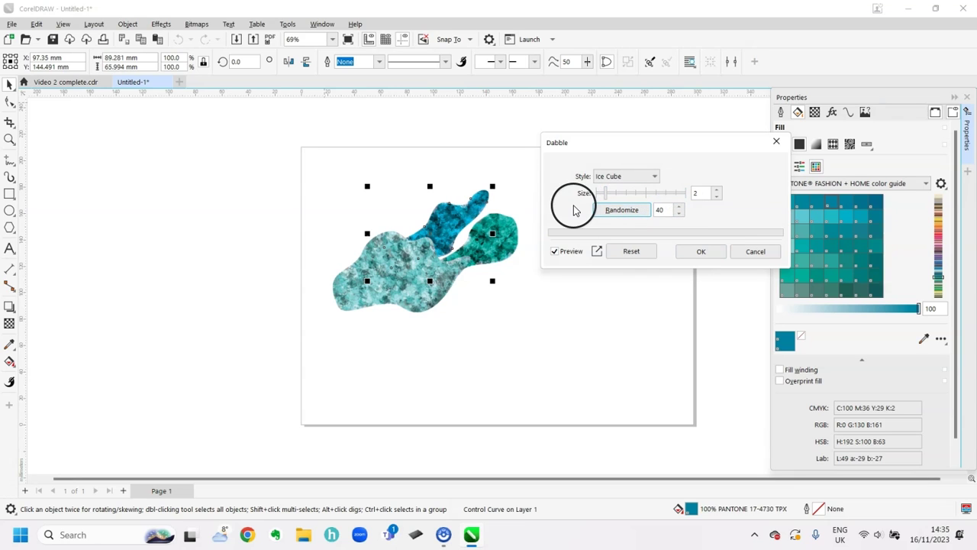
{"action": "left_click", "coordinate": [707, 249]}
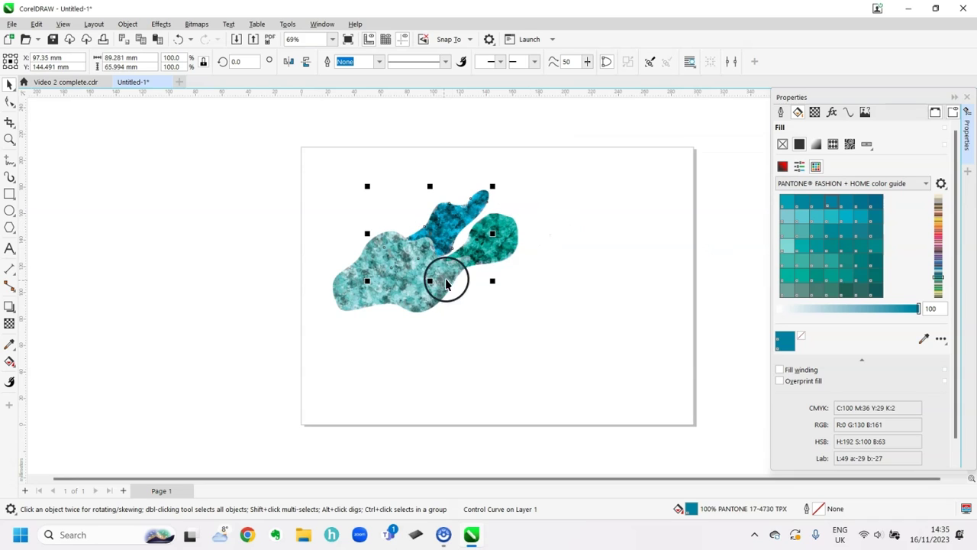
- Set the pale cyan blob's transparency merge mode to Hard Light
{"action": "left_click", "coordinate": [414, 267]}
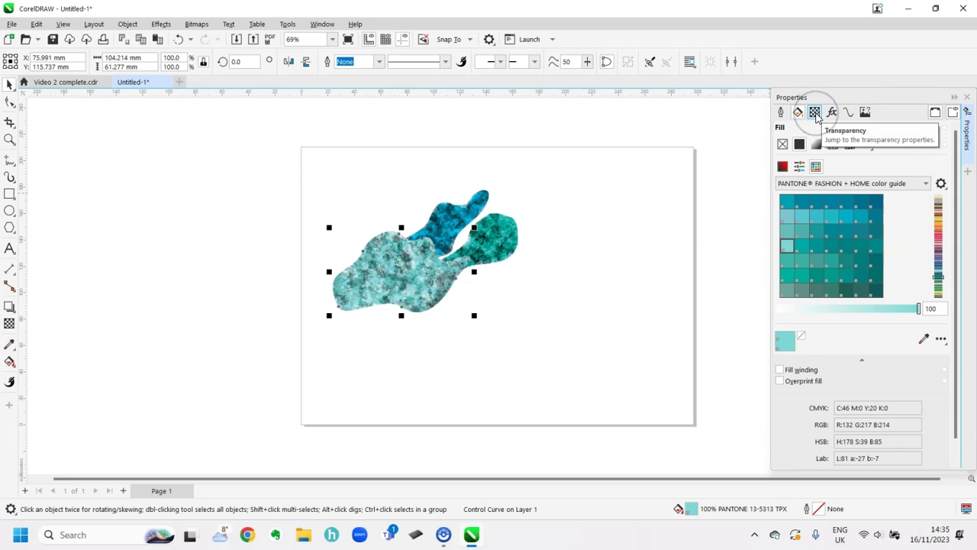
{"action": "left_click", "coordinate": [815, 113]}
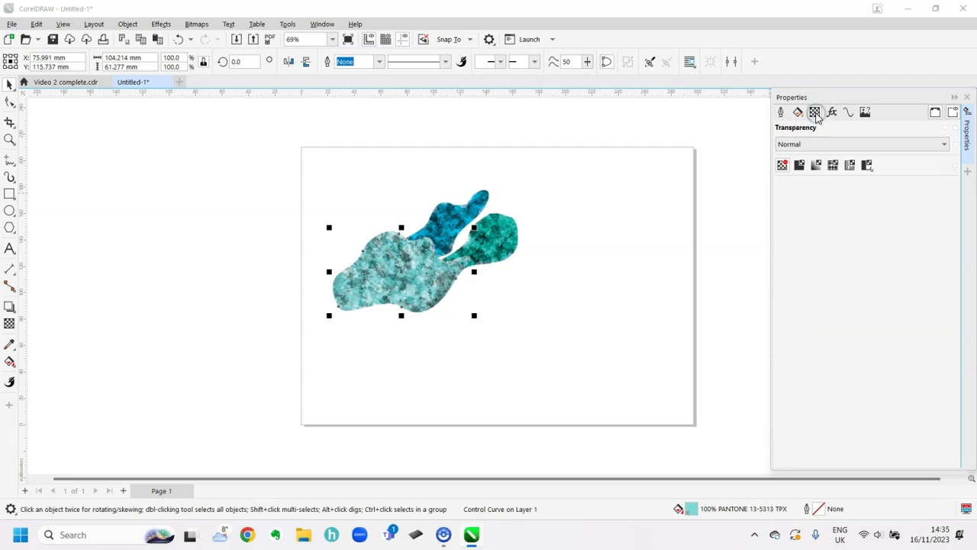
{"action": "left_click", "coordinate": [805, 144]}
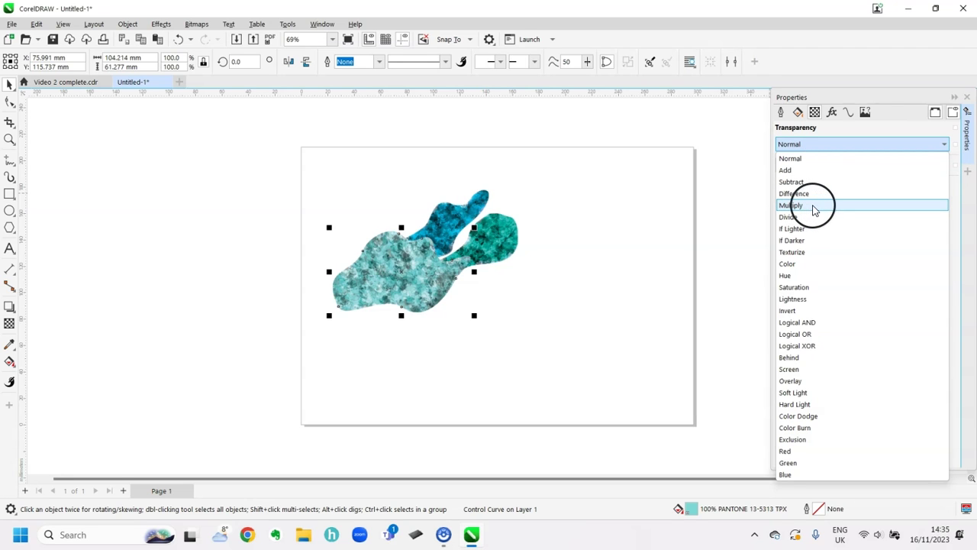
{"action": "left_click", "coordinate": [814, 207]}
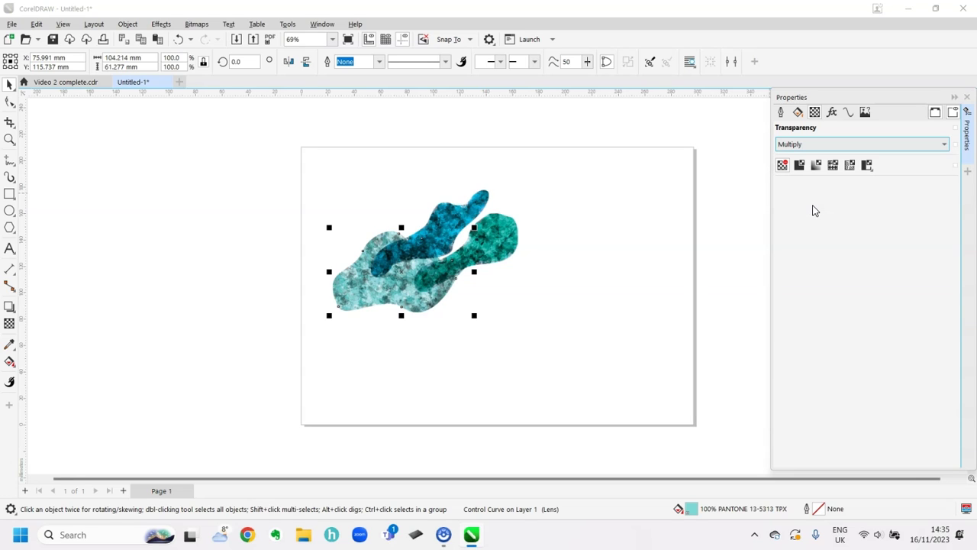
{"action": "left_click", "coordinate": [803, 148]}
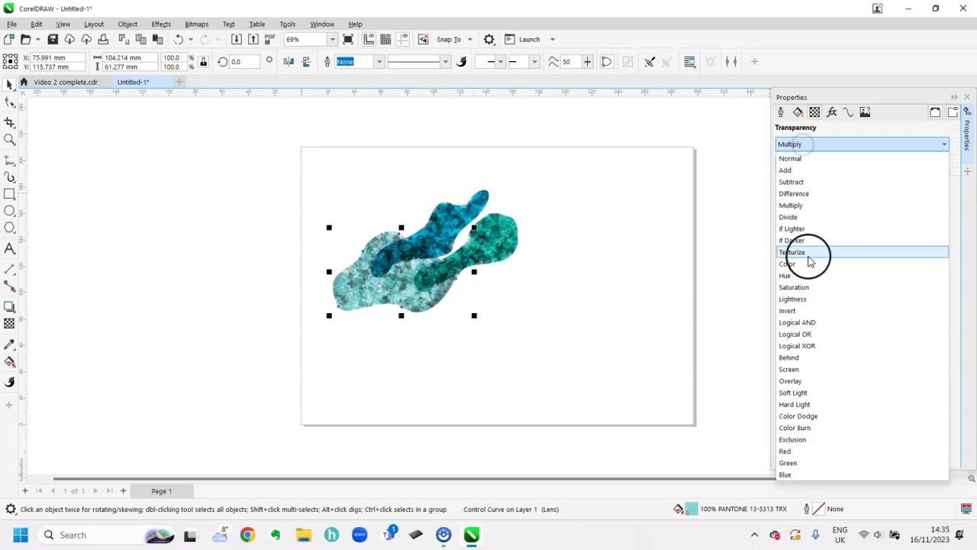
{"action": "left_click", "coordinate": [798, 379]}
{"action": "left_click", "coordinate": [829, 147]}
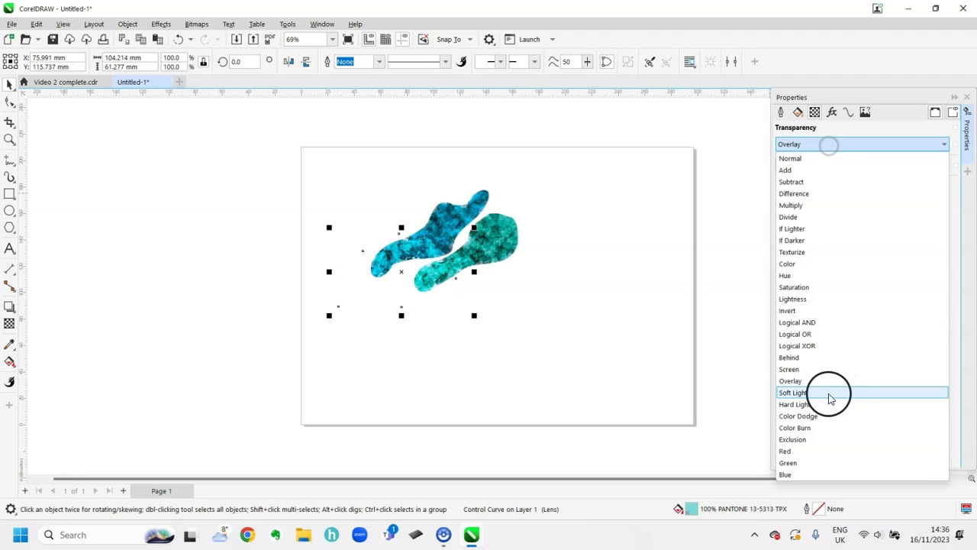
{"action": "left_click", "coordinate": [821, 403]}
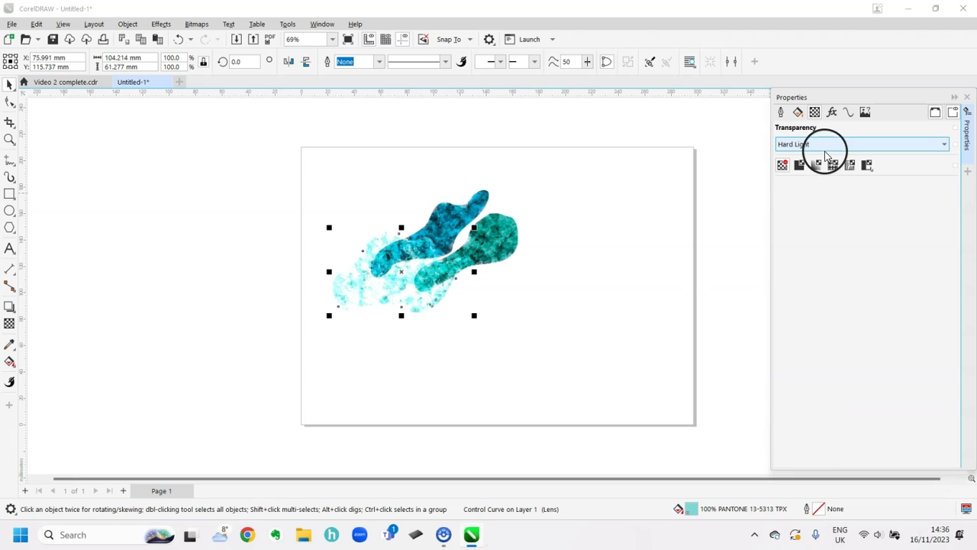
{"action": "left_click", "coordinate": [822, 145]}
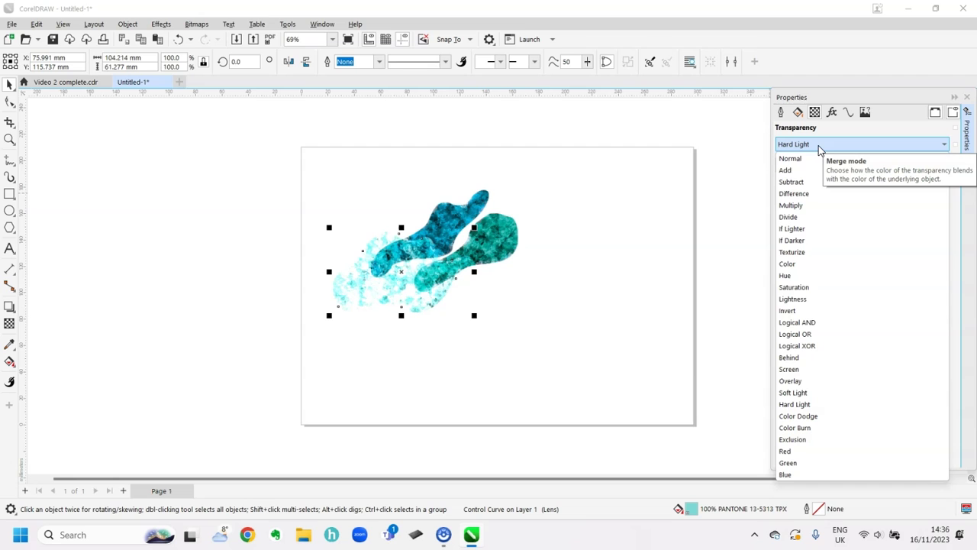
{"action": "left_click", "coordinate": [510, 217]}
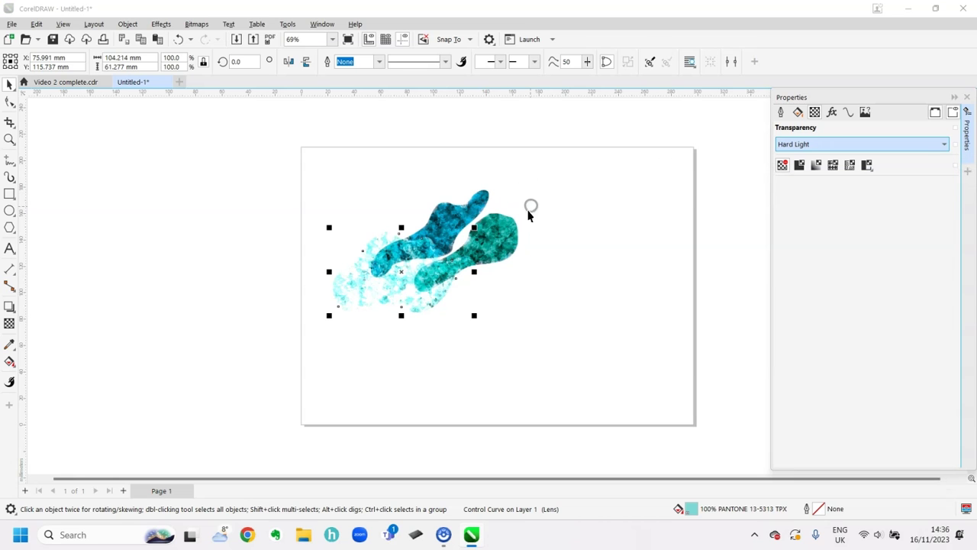
- Set the teal and dark-blue shapes to Multiply blending
{"action": "left_click", "coordinate": [502, 248]}
{"action": "left_click", "coordinate": [830, 165]}
{"action": "left_click", "coordinate": [829, 144]}
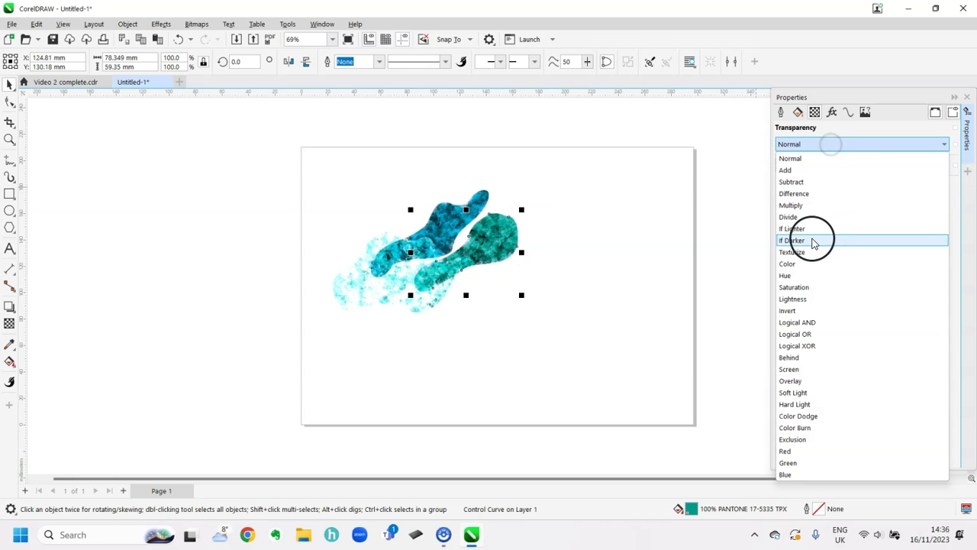
{"action": "left_click", "coordinate": [811, 204]}
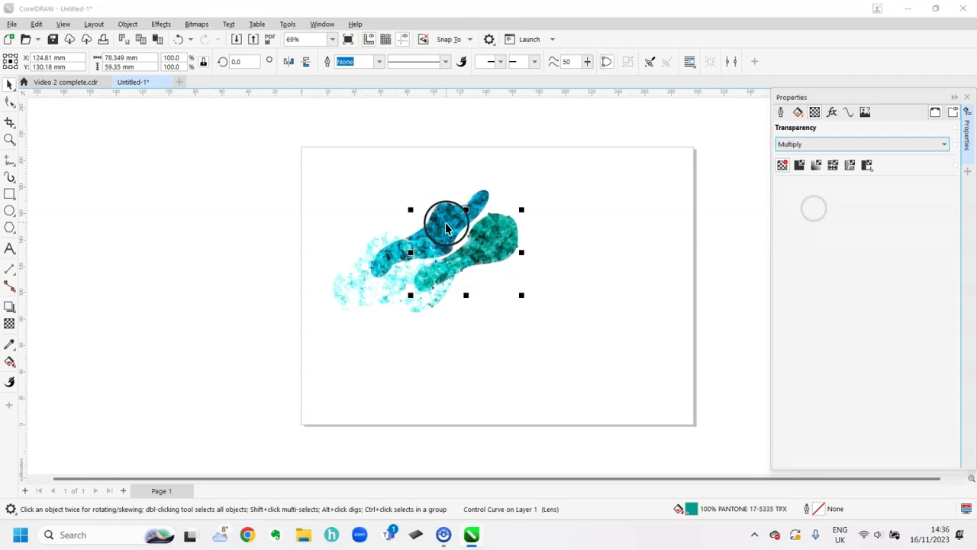
{"action": "left_click", "coordinate": [449, 219]}
{"action": "left_click", "coordinate": [843, 145]}
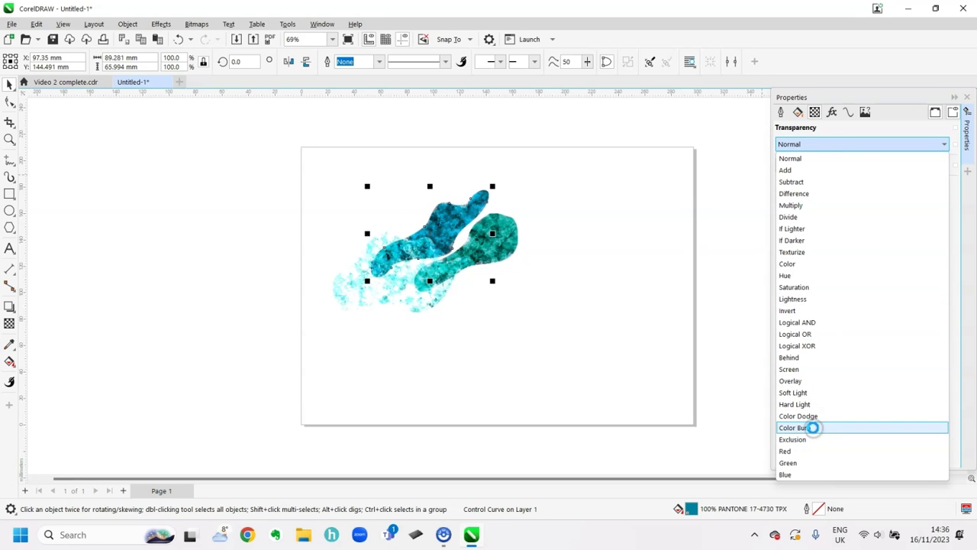
{"action": "left_click", "coordinate": [813, 428]}
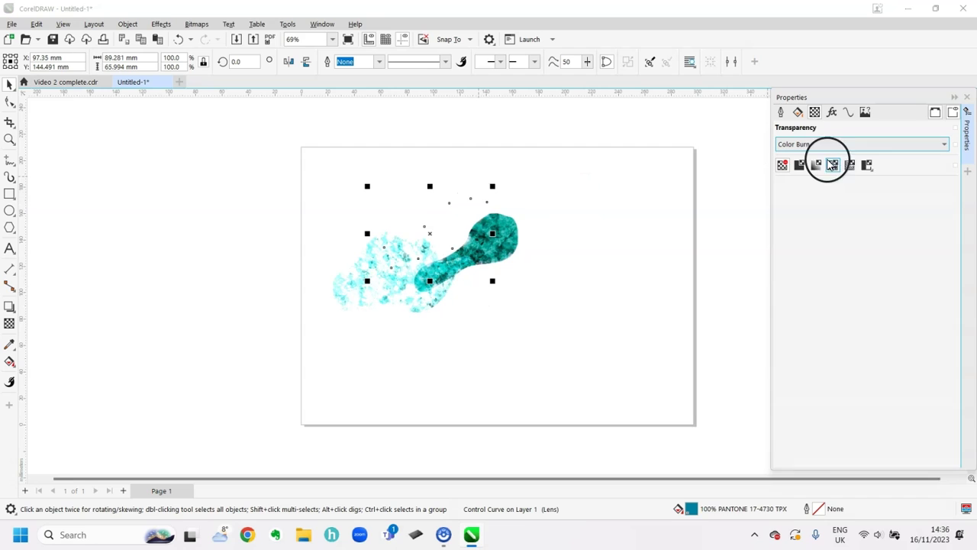
{"action": "left_click", "coordinate": [830, 144]}
{"action": "left_click", "coordinate": [668, 227]}
{"action": "left_click", "coordinate": [565, 211]}
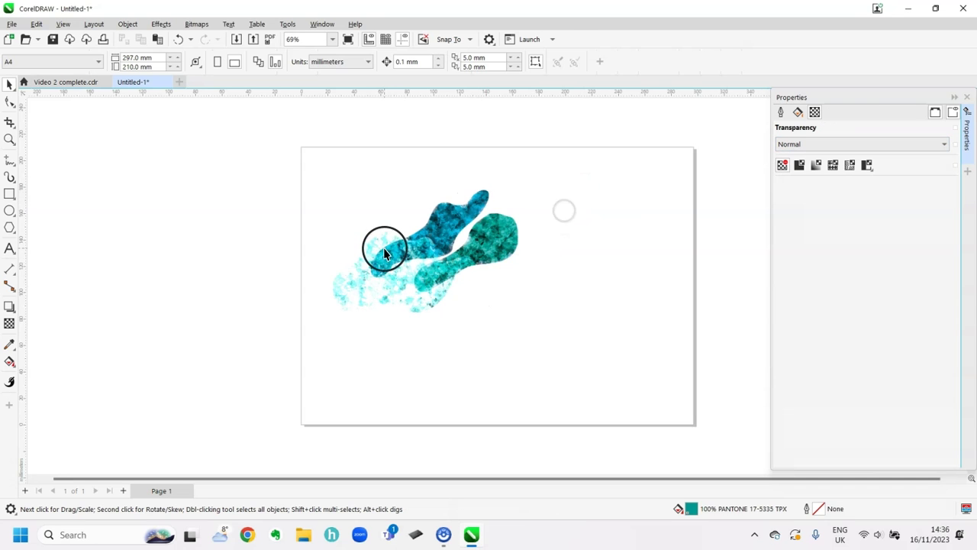
- Move the dark-blue shape down so it overlaps the teal shape
{"action": "left_click_drag", "start_coordinate": [384, 252], "coordinate": [461, 226]}
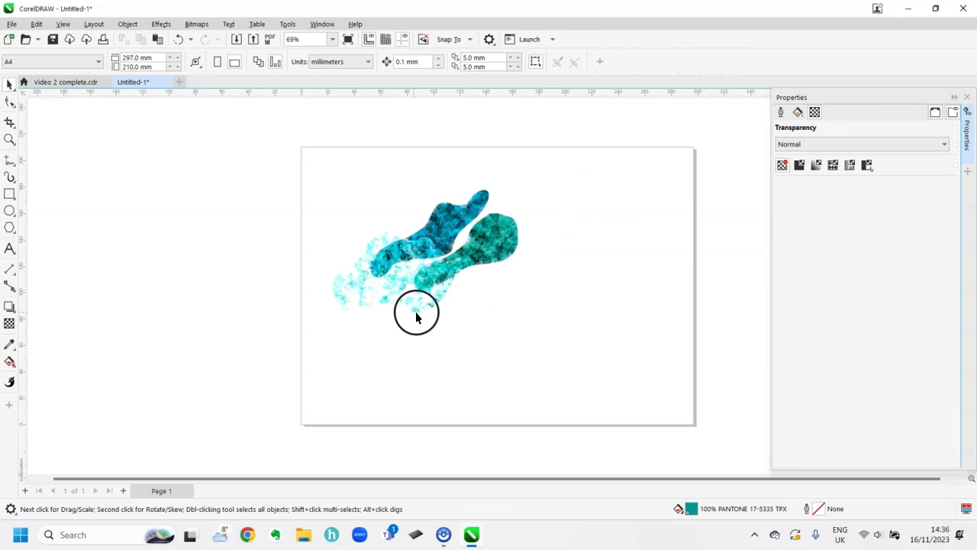
{"action": "left_click", "coordinate": [467, 235]}
{"action": "mouse_move", "coordinate": [465, 234]}
{"action": "left_mouse_down"}
{"action": "mouse_move", "coordinate": [440, 234]}
{"action": "mouse_move", "coordinate": [448, 247]}
{"action": "left_mouse_up"}
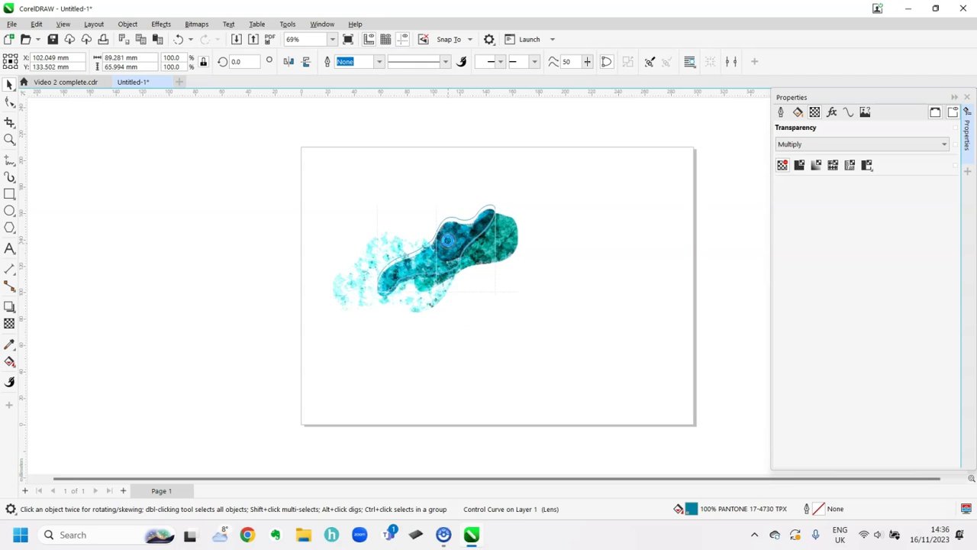
{"action": "left_click", "coordinate": [513, 385]}
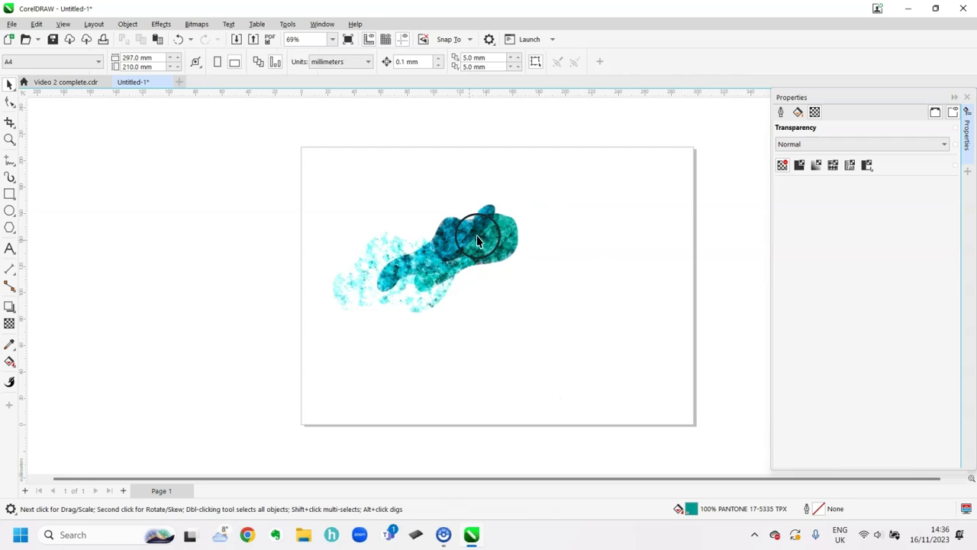
{"action": "mouse_move", "coordinate": [417, 222]}
{"action": "left_mouse_down"}
{"action": "mouse_move", "coordinate": [429, 291]}
{"action": "mouse_move", "coordinate": [469, 258]}
{"action": "mouse_move", "coordinate": [384, 281]}
{"action": "mouse_move", "coordinate": [430, 303]}
{"action": "mouse_move", "coordinate": [454, 290]}
{"action": "mouse_move", "coordinate": [427, 299]}
{"action": "left_mouse_up"}
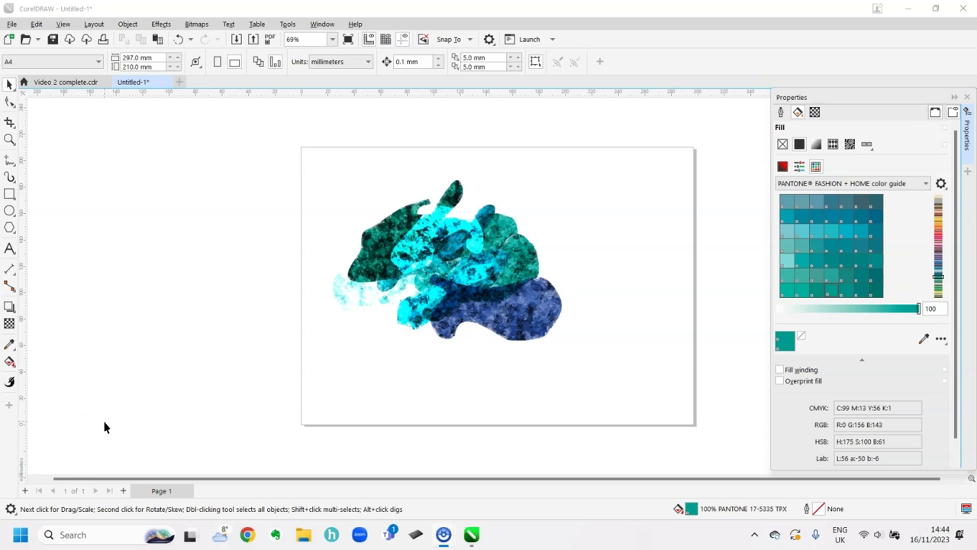
- Draw a rectangle over the blob cluster and size it to 170 × 170 mm
{"action": "left_click", "coordinate": [10, 193]}
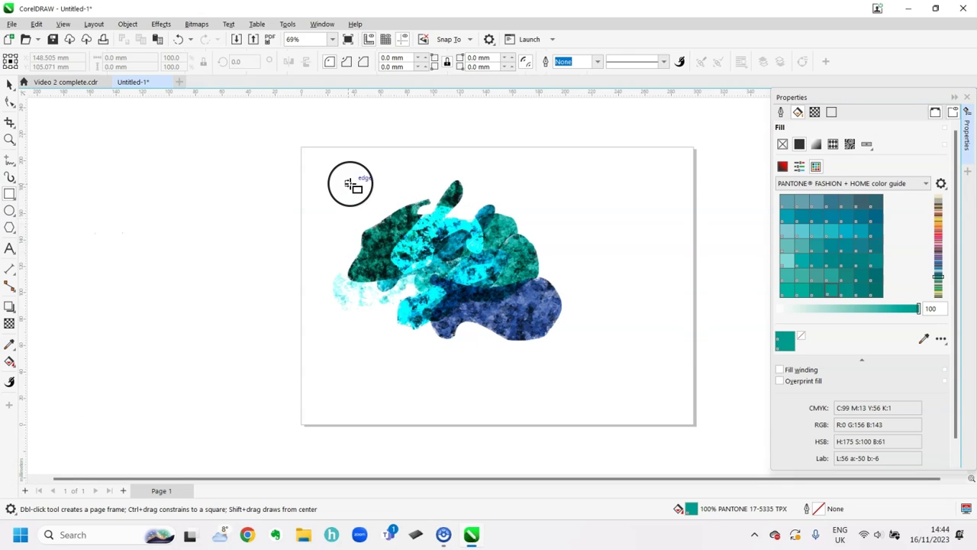
{"action": "left_click_drag", "start_coordinate": [333, 174], "coordinate": [585, 398]}
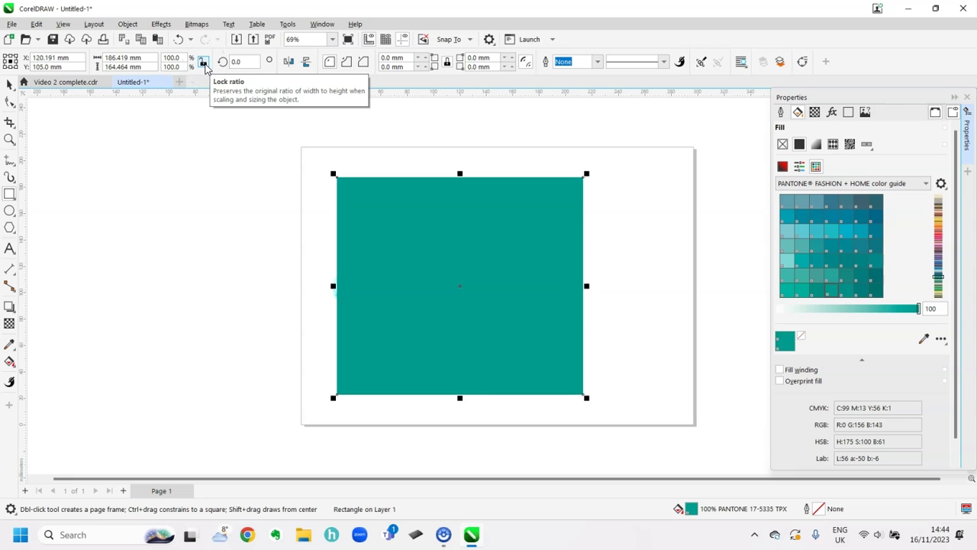
{"action": "left_click", "coordinate": [124, 57]}
{"action": "type", "text": "170"}
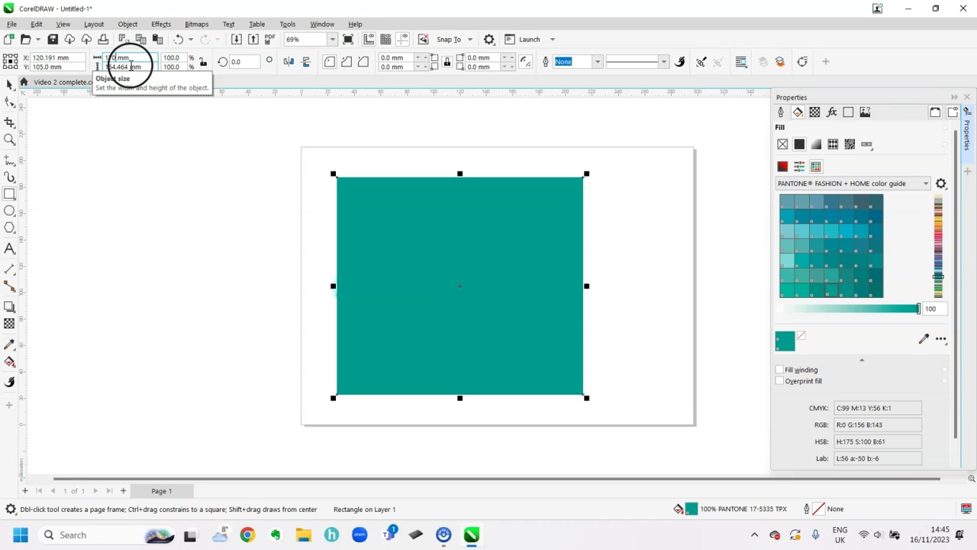
{"action": "double_click", "coordinate": [124, 66]}
{"action": "type", "text": "170"}
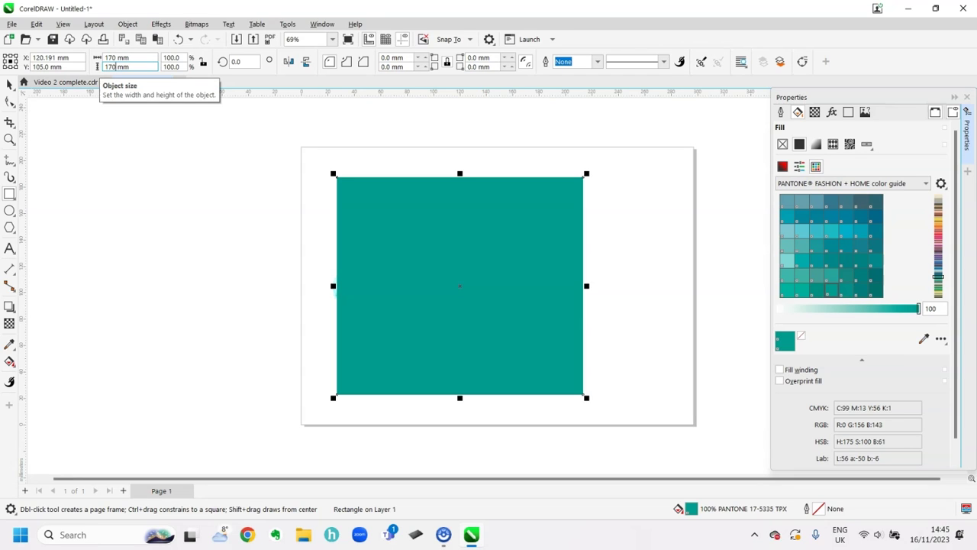
{"action": "key", "text": "Return"}
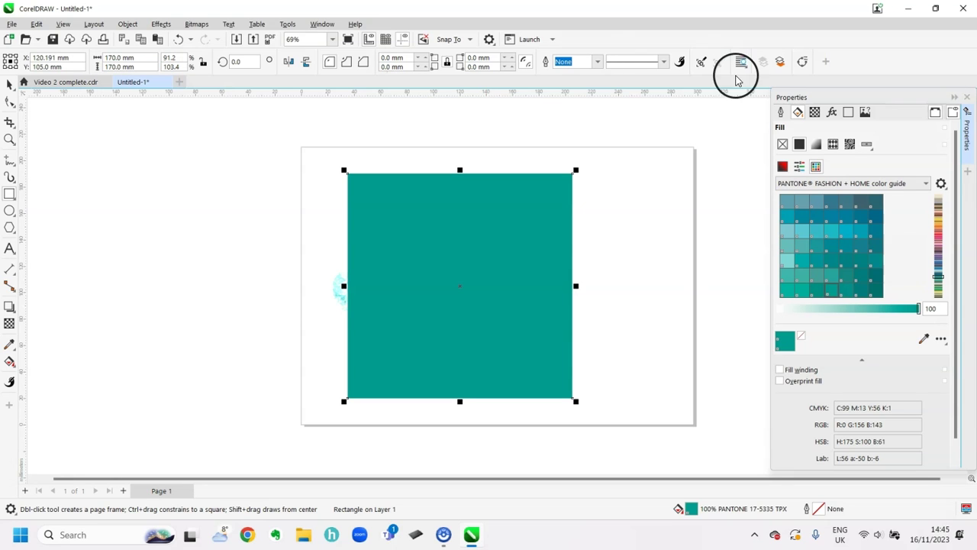
- Remove the square's teal fill and give it a black hairline outline
{"action": "left_click", "coordinate": [784, 167]}
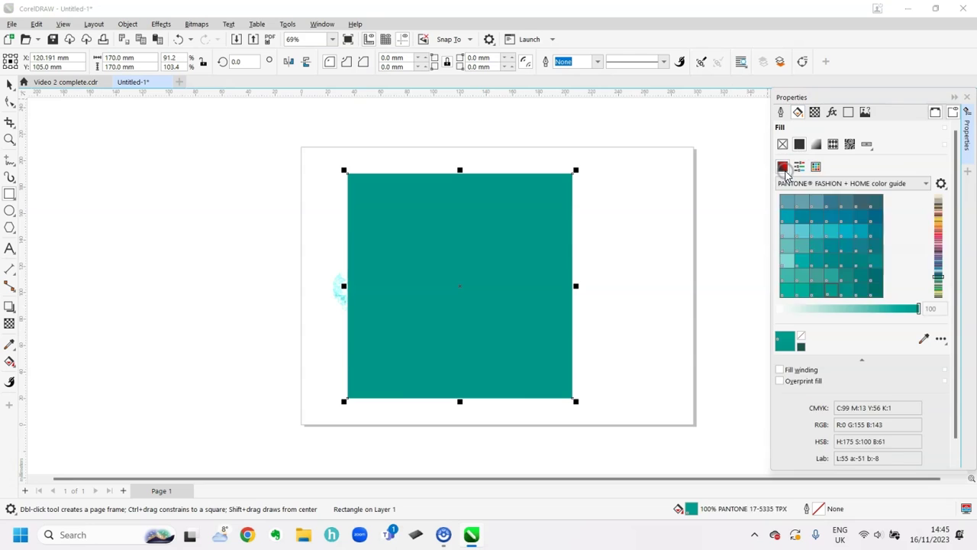
{"action": "left_click", "coordinate": [800, 316]}
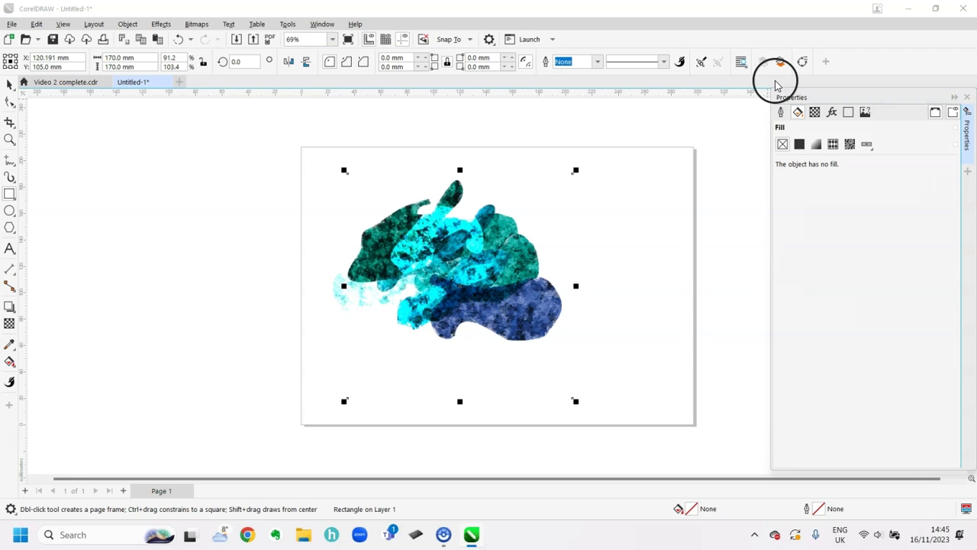
{"action": "left_click", "coordinate": [780, 112]}
{"action": "left_click", "coordinate": [821, 145]}
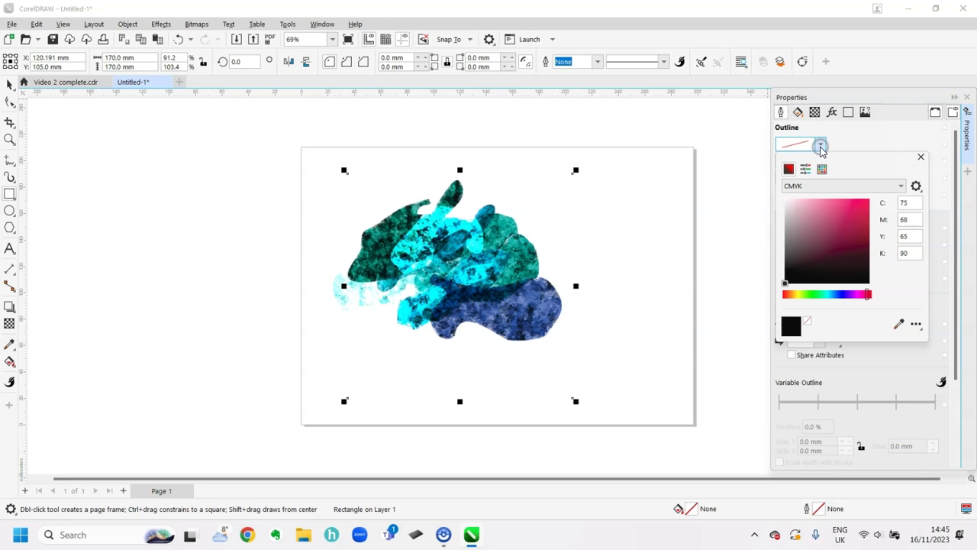
{"action": "left_click_drag", "start_coordinate": [806, 265], "coordinate": [784, 302]}
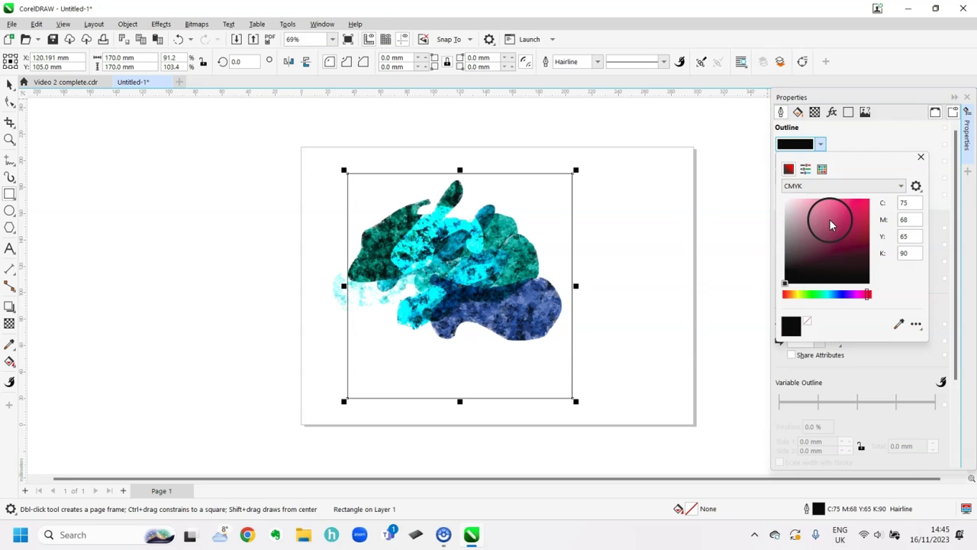
{"action": "left_click", "coordinate": [858, 142]}
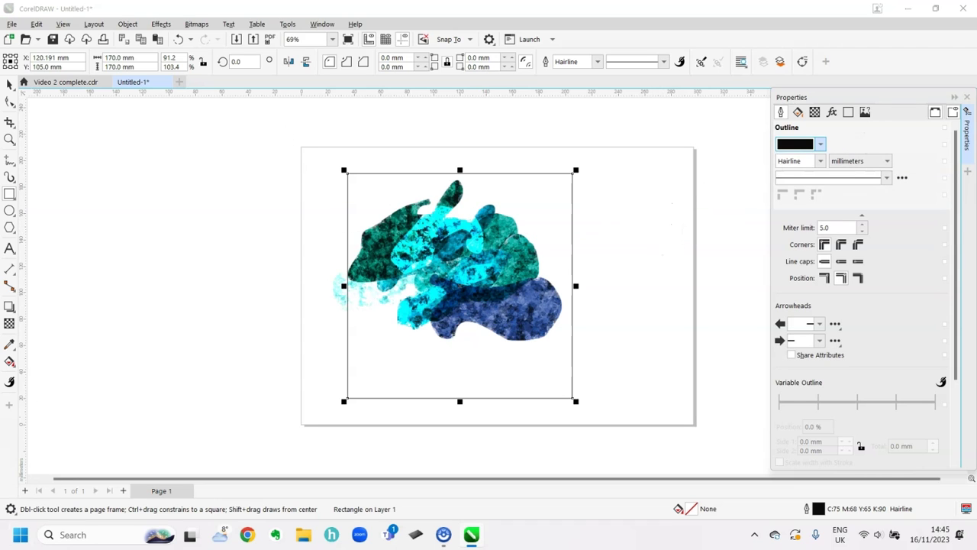
- Deselect the square frame and return to the Pick tool
{"action": "key", "text": "Escape"}
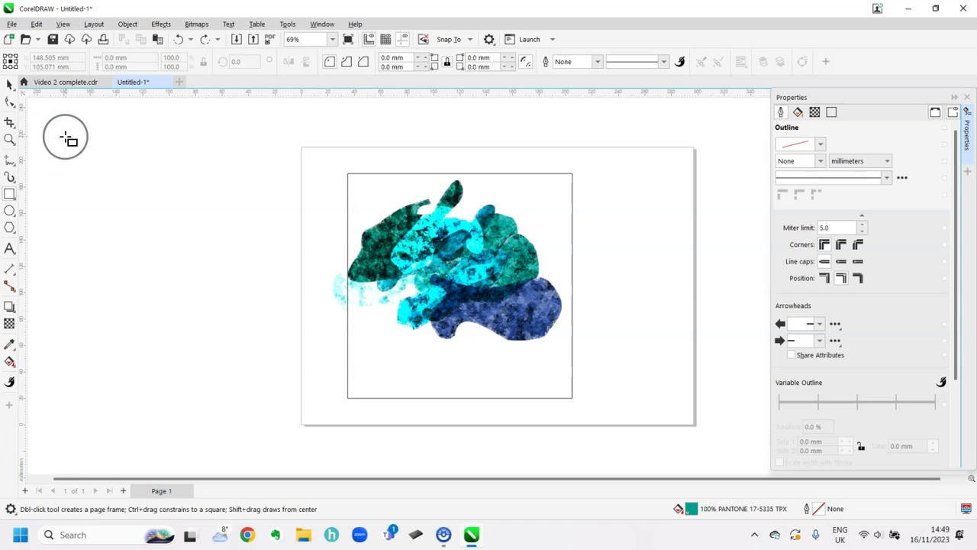
{"action": "left_click", "coordinate": [60, 140]}
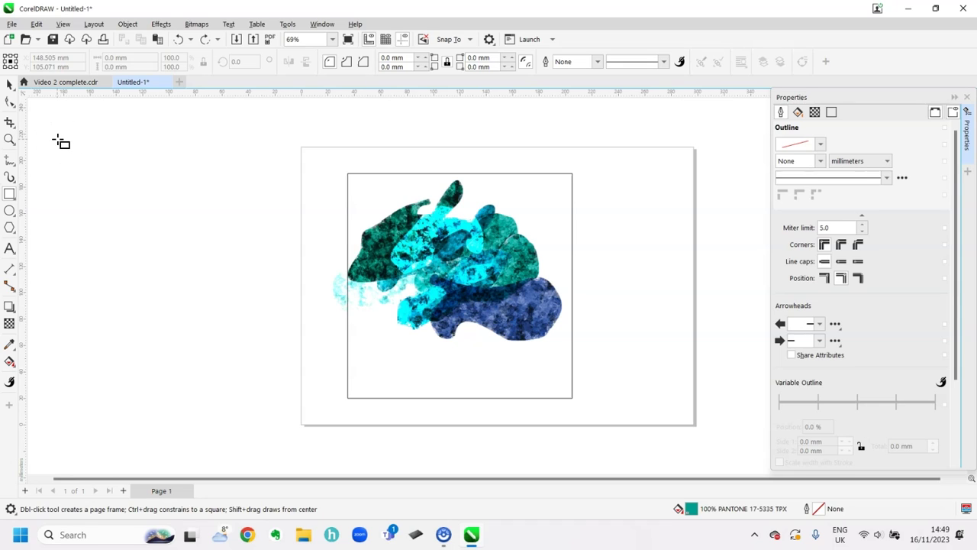
{"action": "left_click", "coordinate": [10, 84]}
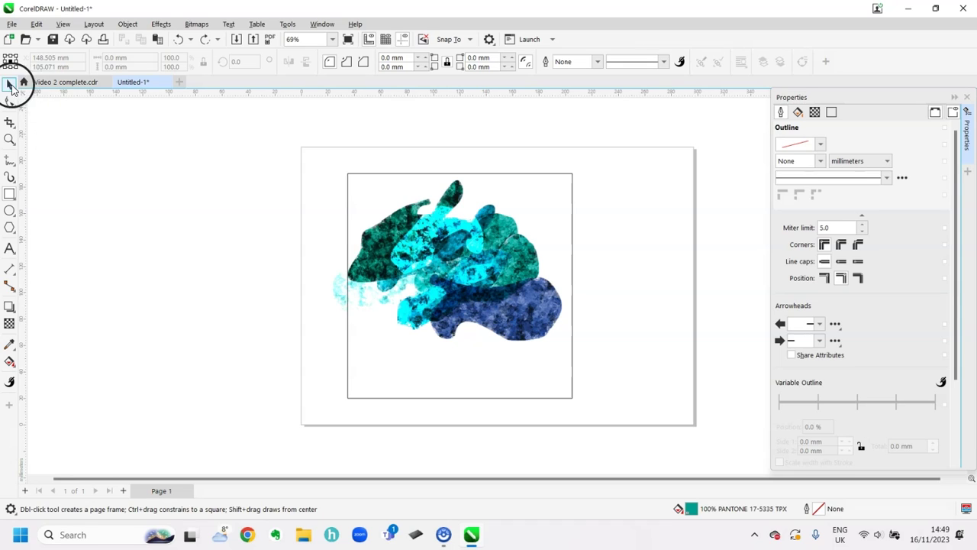
- Send the square frame to the back of the page, behind all the artwork
{"action": "left_click", "coordinate": [347, 186]}
{"action": "left_click", "coordinate": [134, 25]}
{"action": "mouse_move", "coordinate": [139, 211]}
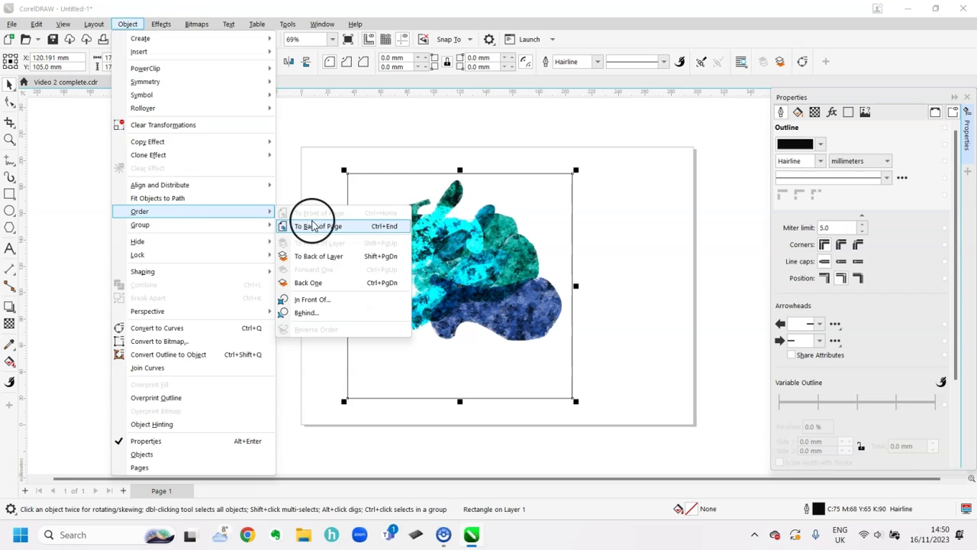
{"action": "left_click", "coordinate": [298, 226]}
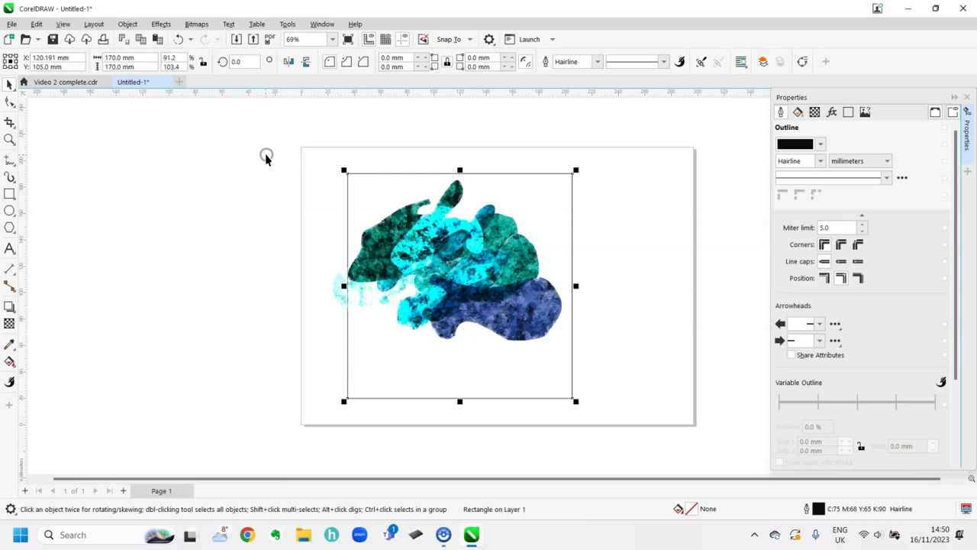
- Raise the blue shape under the teal shapes and move a teal lens to the lower left
{"action": "mouse_move", "coordinate": [267, 155]}
{"action": "left_mouse_down"}
{"action": "mouse_move", "coordinate": [535, 359]}
{"action": "mouse_move", "coordinate": [478, 294]}
{"action": "left_mouse_up"}
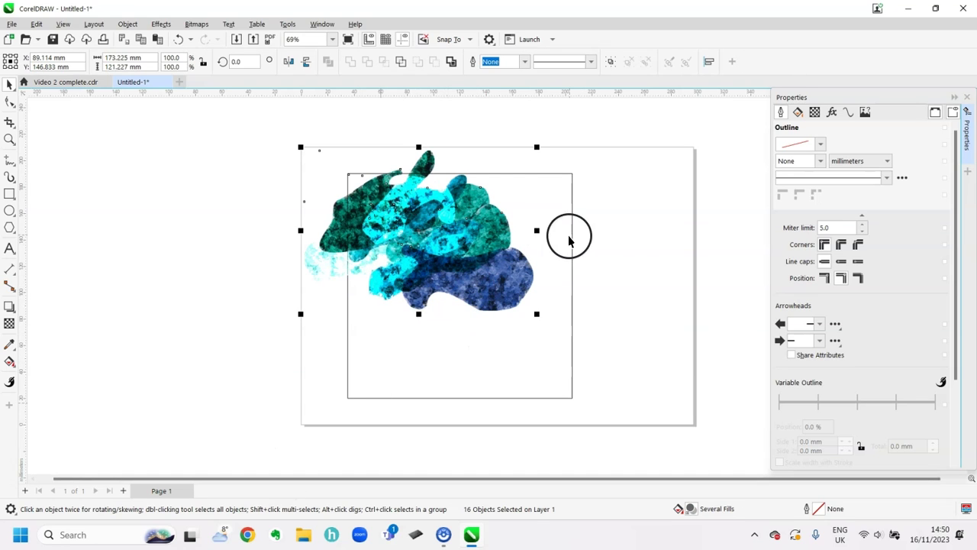
{"action": "left_click", "coordinate": [570, 235]}
{"action": "left_click", "coordinate": [418, 207]}
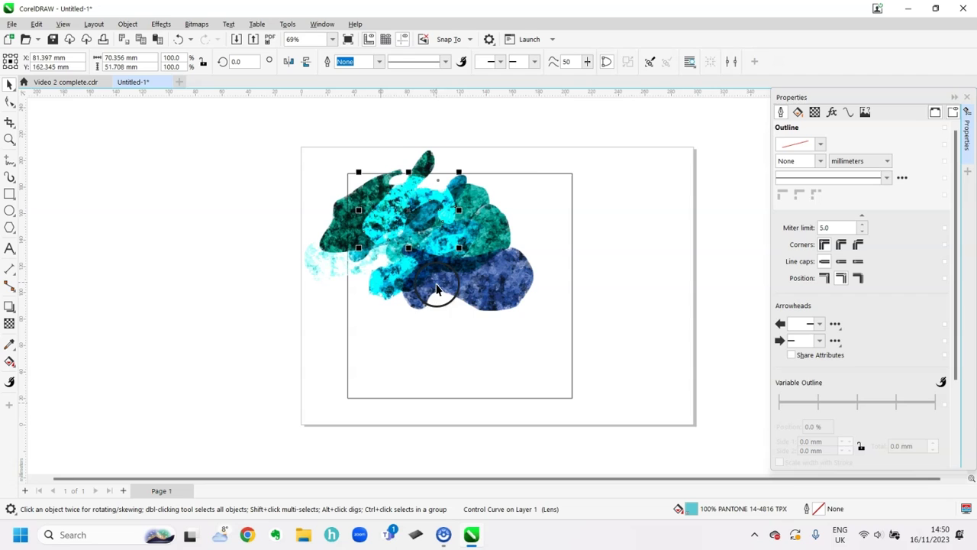
{"action": "left_click_drag", "start_coordinate": [457, 292], "coordinate": [400, 373]}
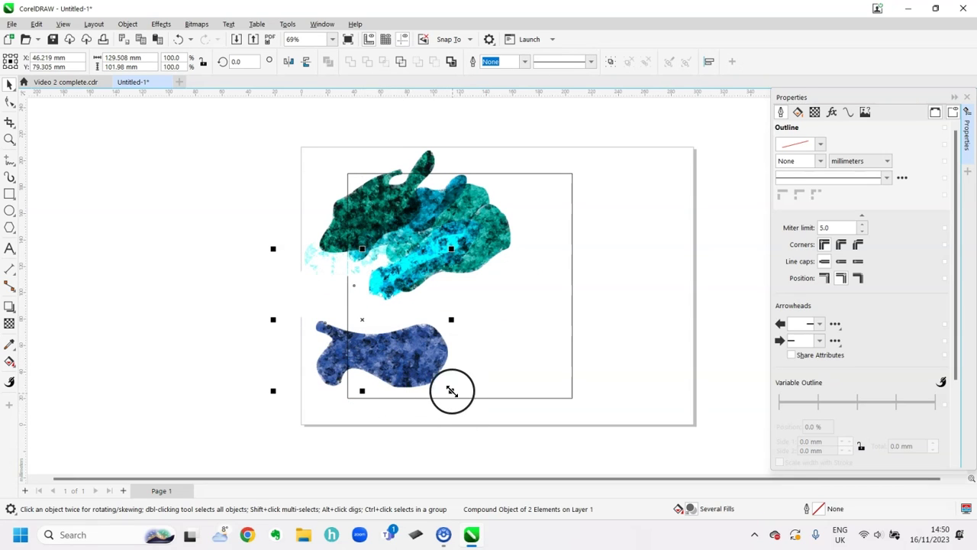
{"action": "mouse_move", "coordinate": [393, 367]}
{"action": "left_mouse_down"}
{"action": "mouse_move", "coordinate": [401, 278]}
{"action": "mouse_move", "coordinate": [410, 302]}
{"action": "left_mouse_up"}
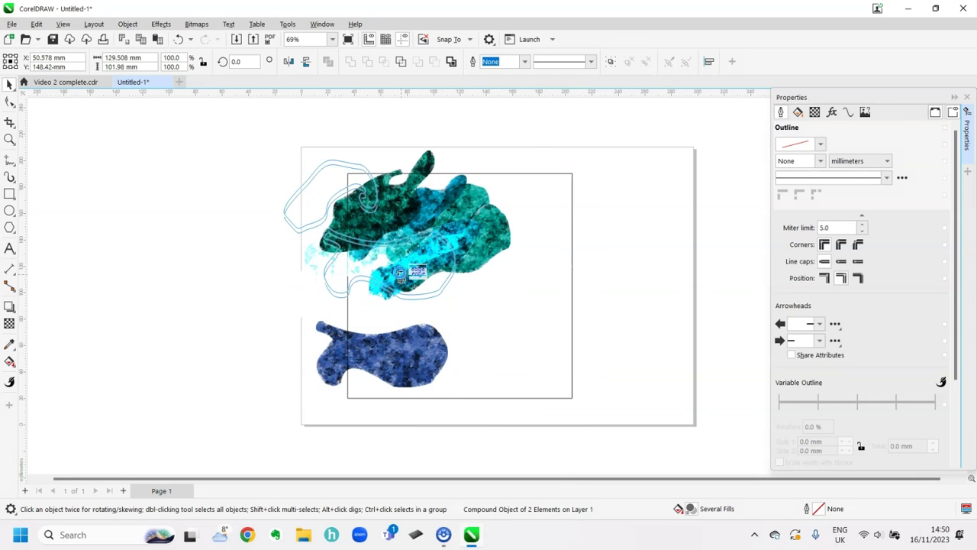
{"action": "left_click", "coordinate": [462, 207]}
{"action": "left_click_drag", "start_coordinate": [462, 208], "coordinate": [390, 312]}
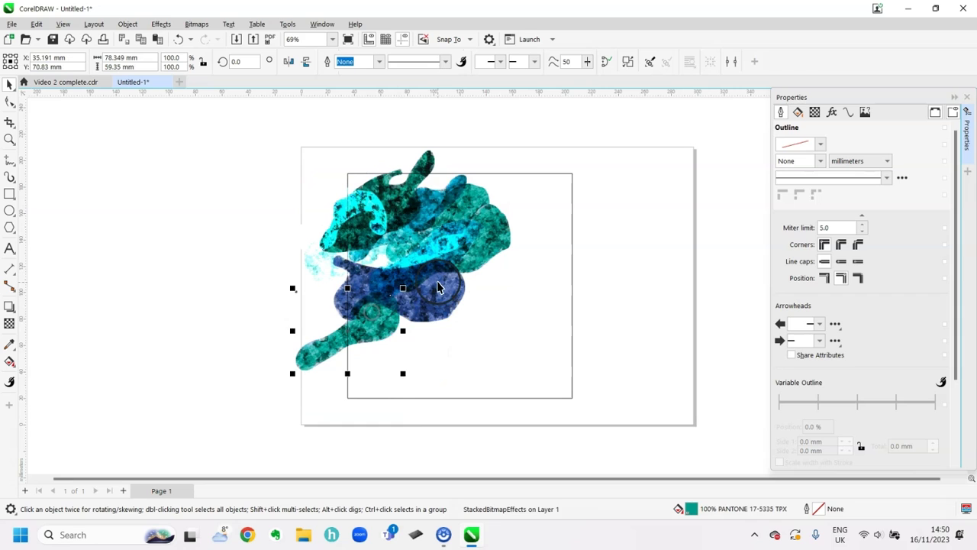
{"action": "left_click", "coordinate": [242, 334]}
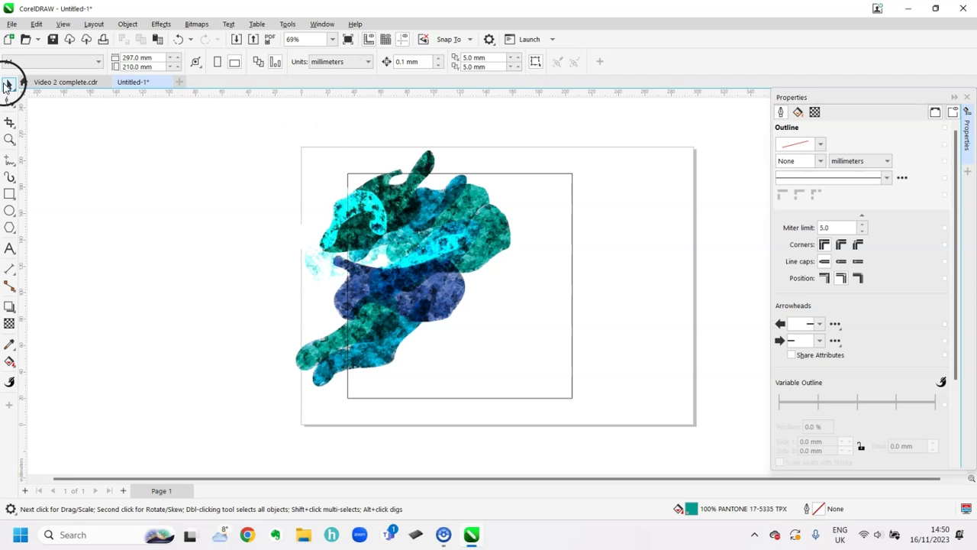
{"action": "left_click", "coordinate": [356, 333]}
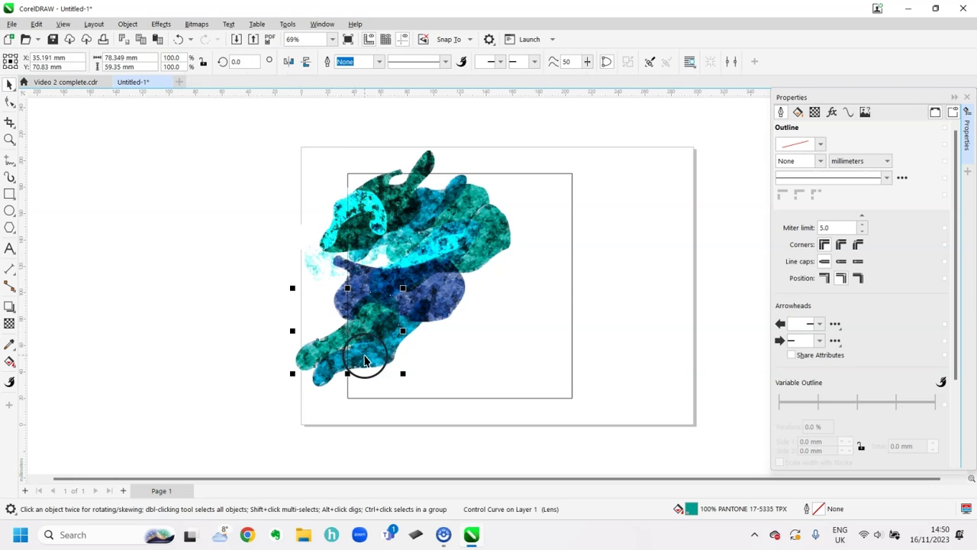
{"action": "key", "text": "ctrl+l"}
{"action": "left_click", "coordinate": [32, 56]}
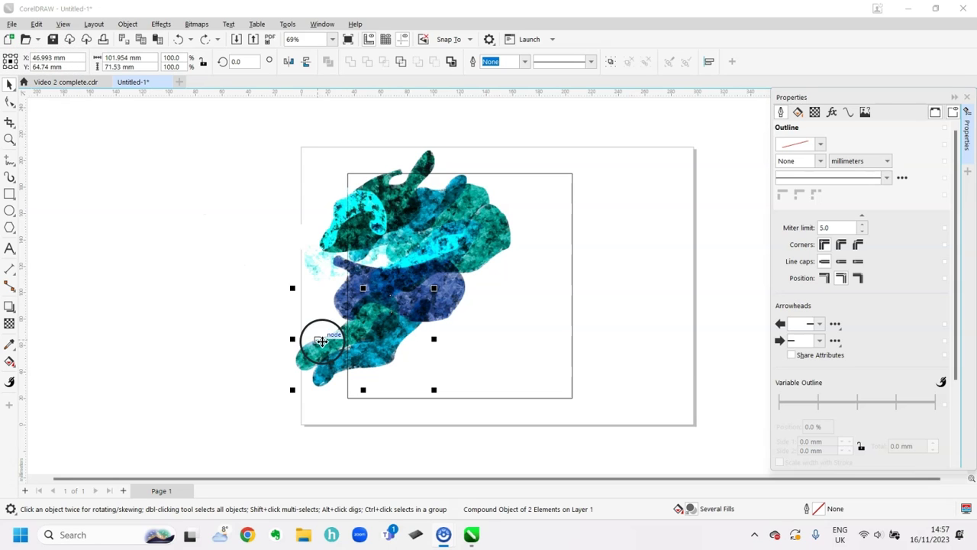
- Paste a copy of the selected left-edge shapes offset 170 mm to the right
{"action": "left_click", "coordinate": [36, 23]}
{"action": "left_click", "coordinate": [61, 125]}
{"action": "left_click", "coordinate": [36, 24]}
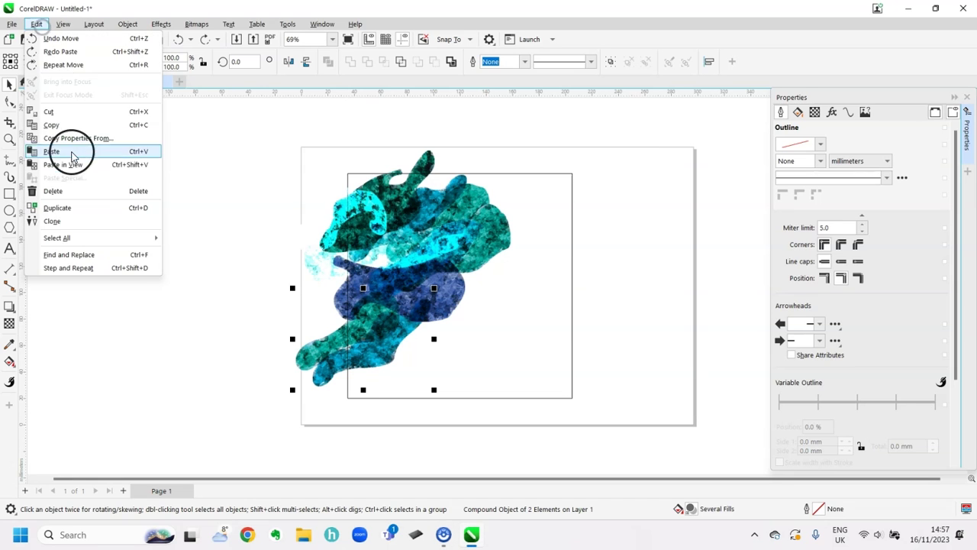
{"action": "left_click", "coordinate": [75, 151]}
{"action": "left_click", "coordinate": [53, 58]}
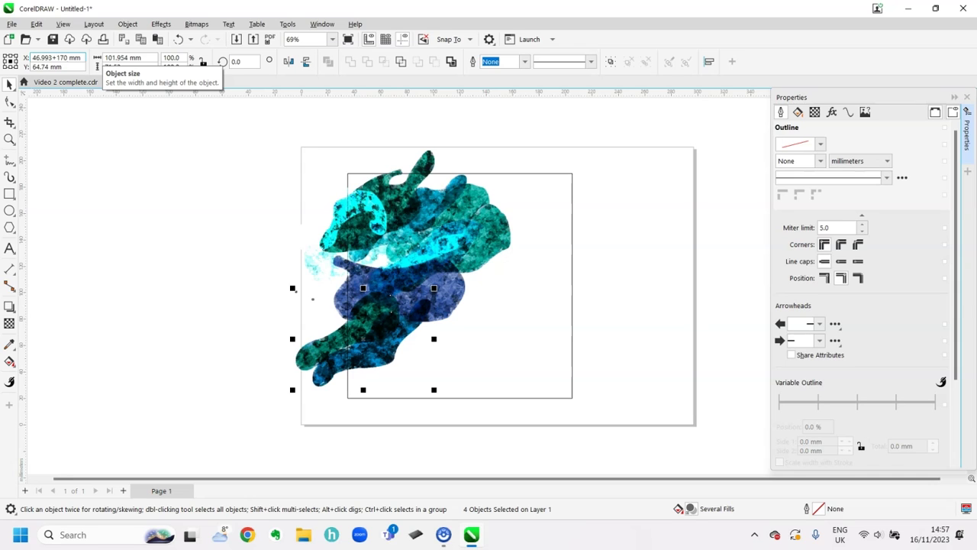
{"action": "key", "text": "Return"}
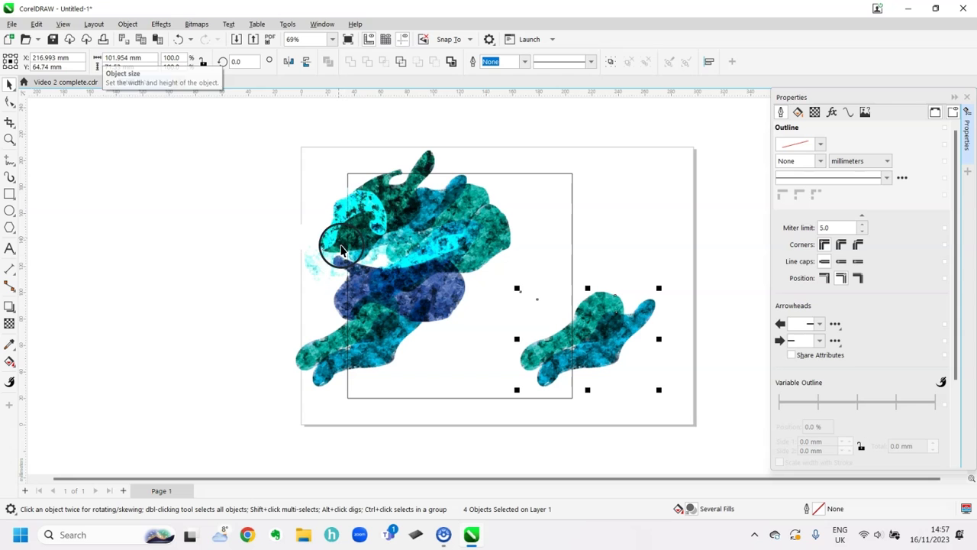
{"action": "left_click", "coordinate": [317, 148]}
- Paste copies of the upper compound shapes offset 170 mm to the right
{"action": "left_click", "coordinate": [330, 196]}
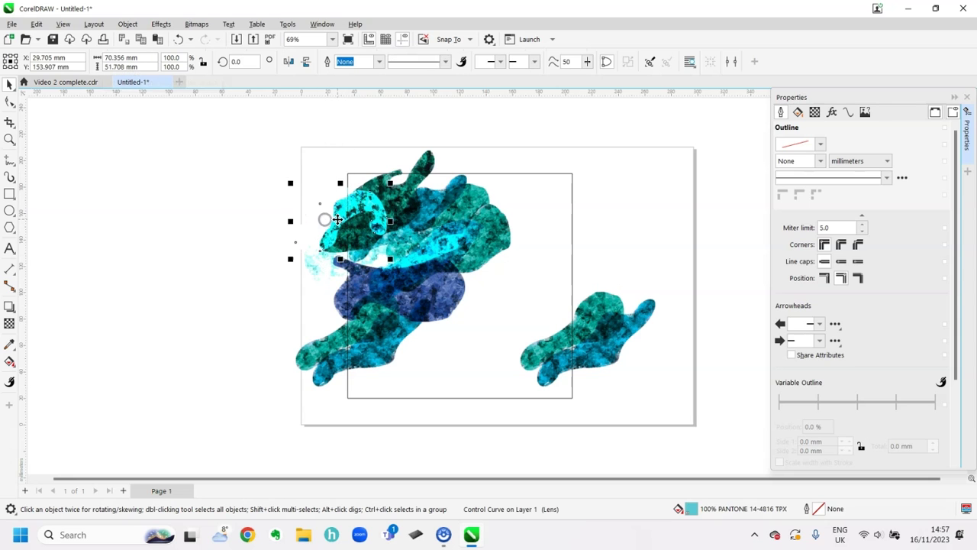
{"action": "left_click", "coordinate": [325, 220]}
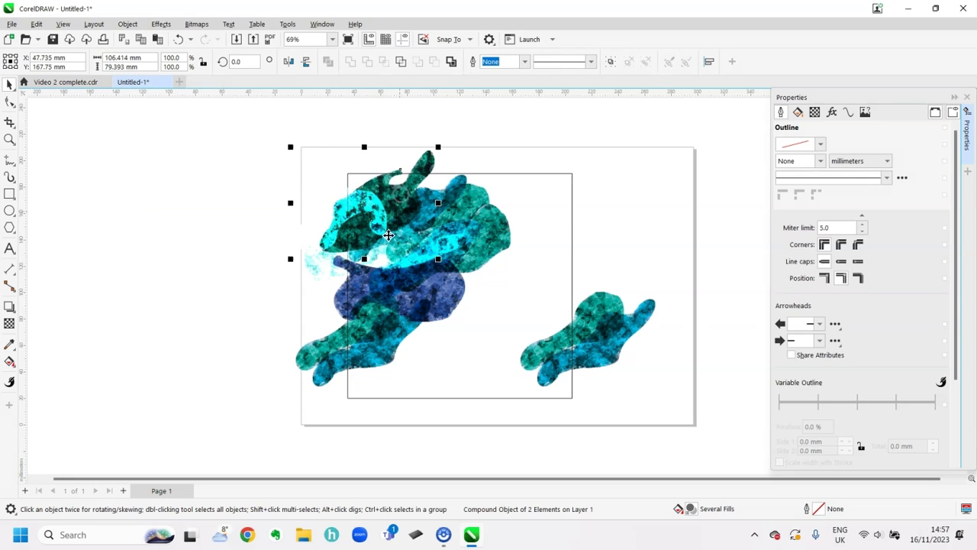
{"action": "left_click", "coordinate": [323, 274], "text": "shift"}
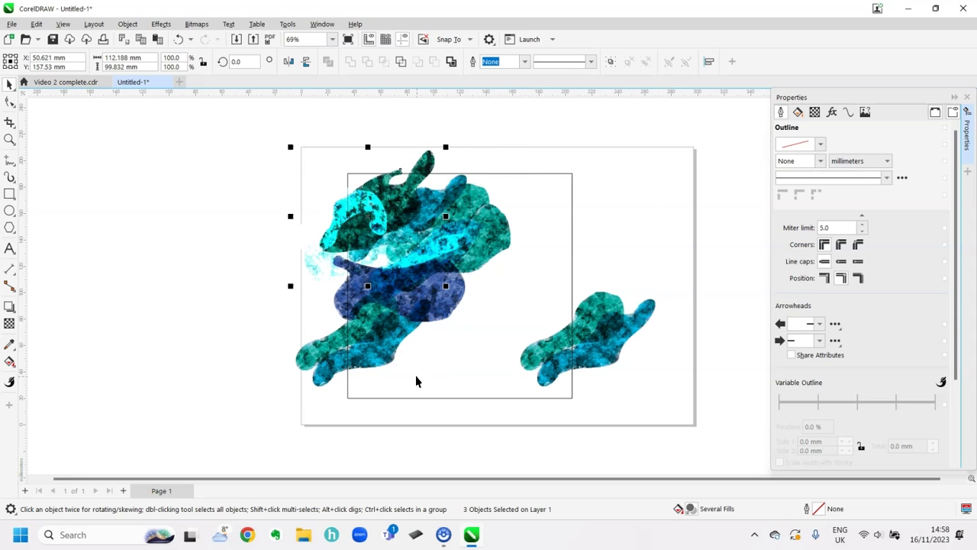
{"action": "left_click", "coordinate": [126, 48]}
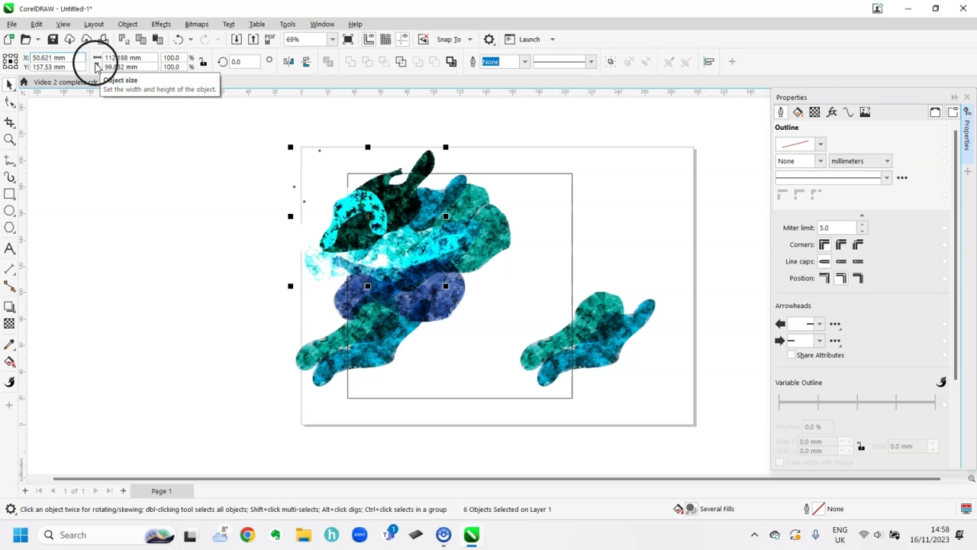
{"action": "type", "text": "+170"}
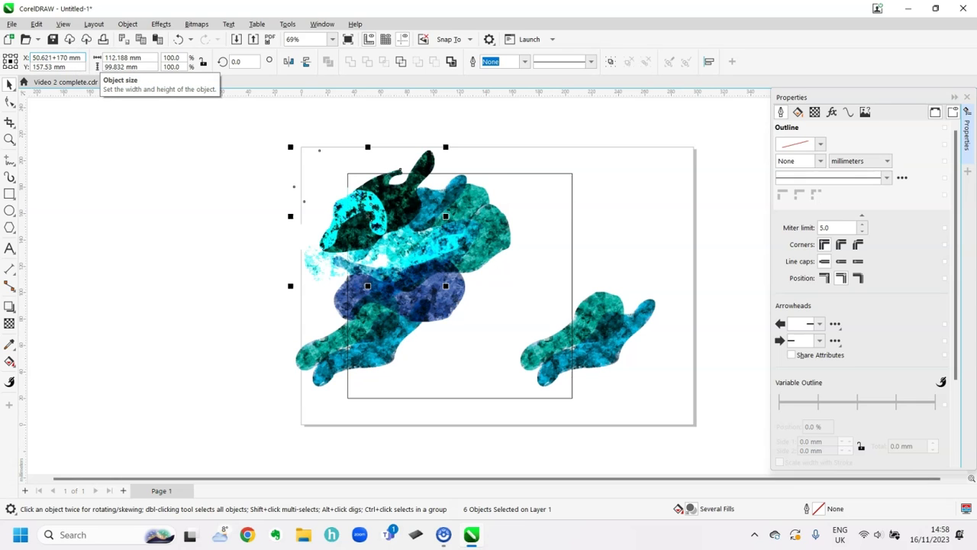
{"action": "key", "text": "Return"}
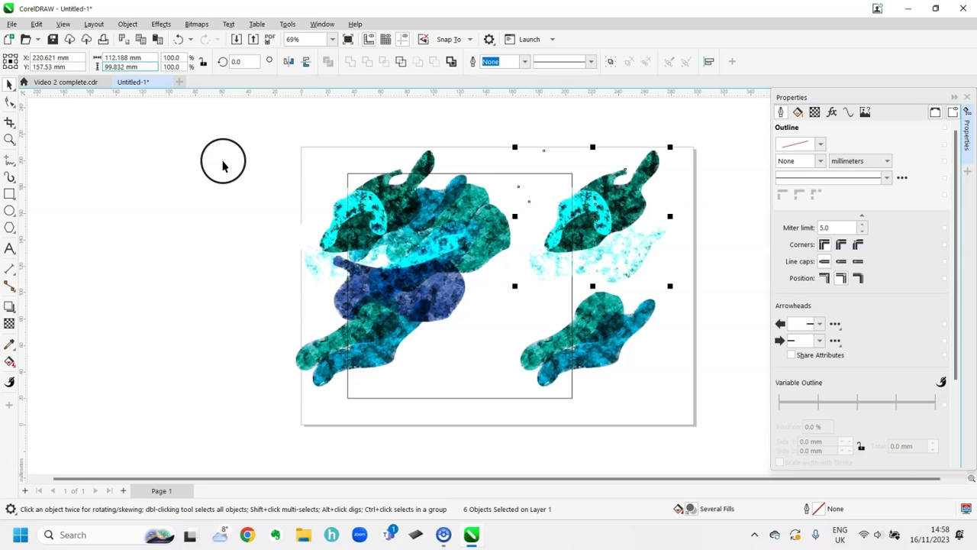
- Offset the dark-blue lens shape 170 mm to the right
{"action": "left_click", "coordinate": [340, 301]}
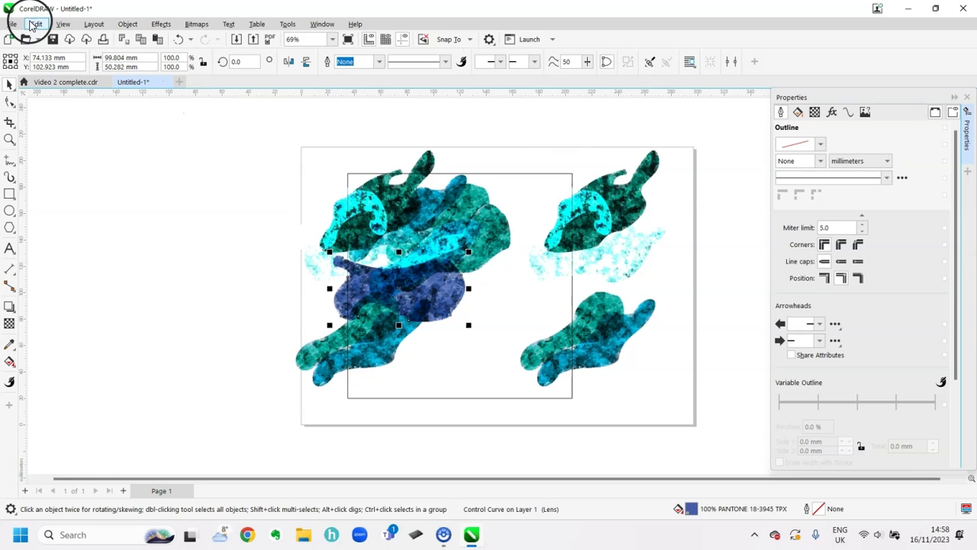
{"action": "key", "text": "ctrl+z"}
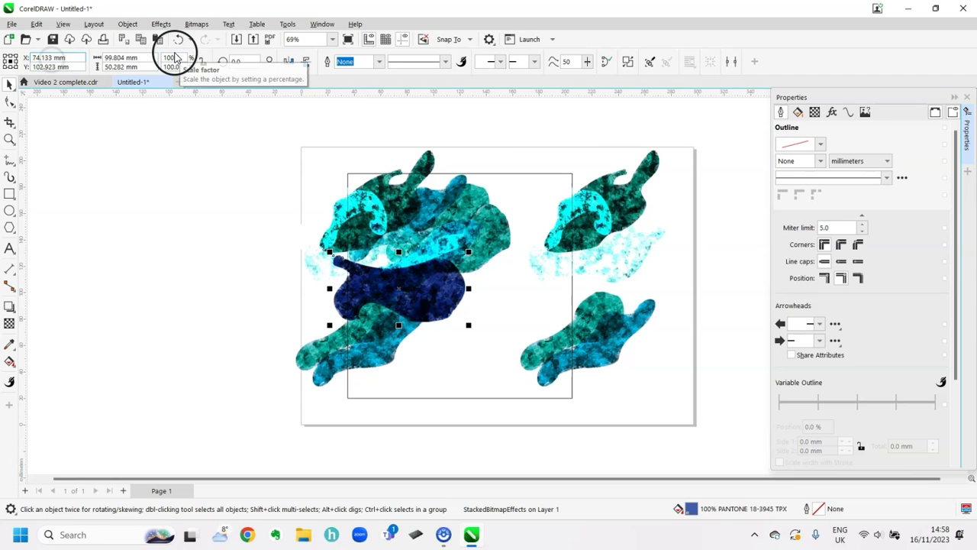
{"action": "type", "text": "+170"}
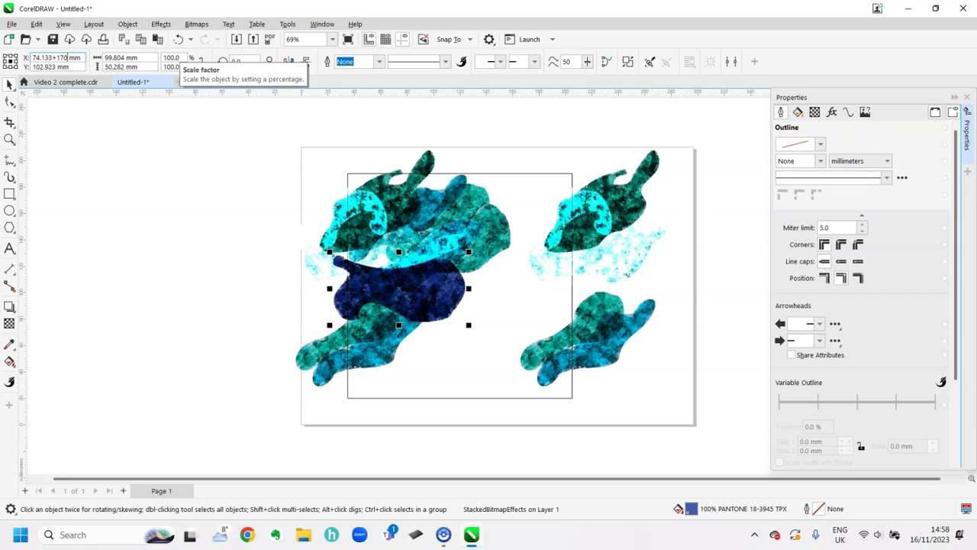
{"action": "key", "text": "Return"}
{"action": "left_click", "coordinate": [430, 158]}
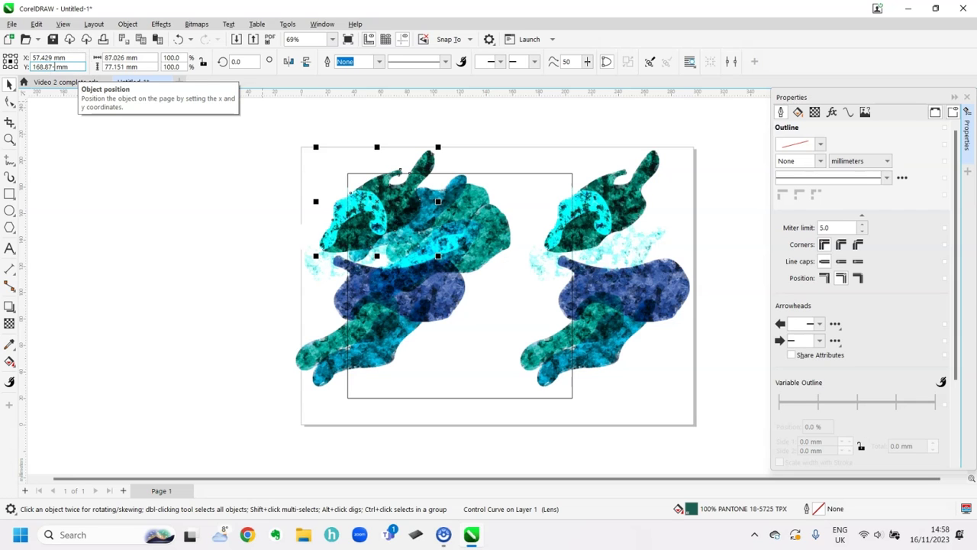
- Copy and paste the top-left dark-green shape, placing the duplicate 170 mm lower
{"action": "left_click", "coordinate": [36, 24]}
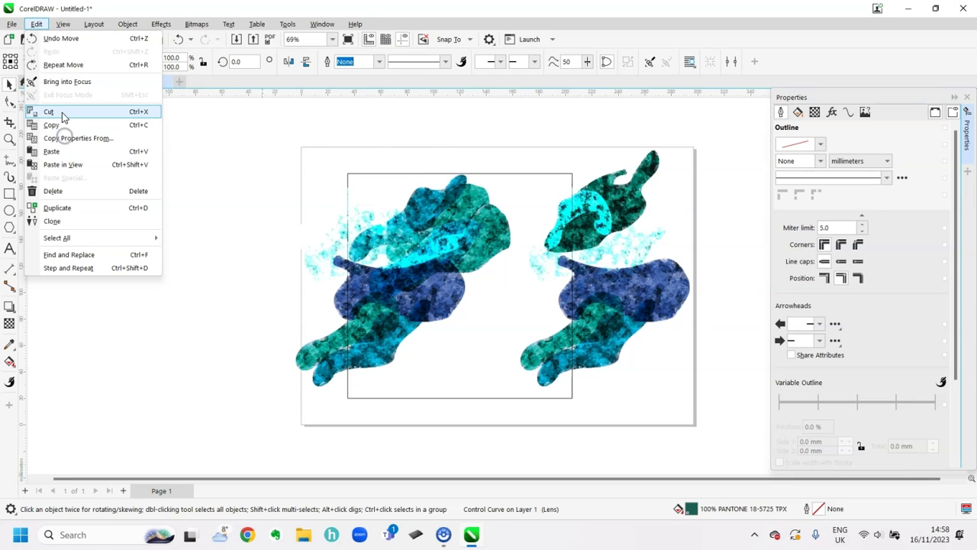
{"action": "left_click", "coordinate": [251, 158]}
{"action": "key", "text": "ctrl+z"}
{"action": "left_click", "coordinate": [36, 24]}
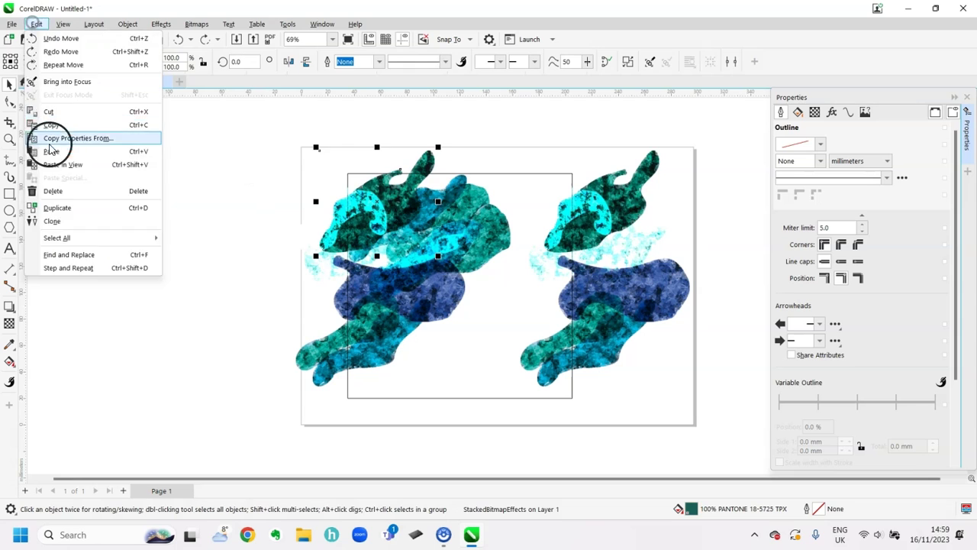
{"action": "left_click", "coordinate": [50, 150]}
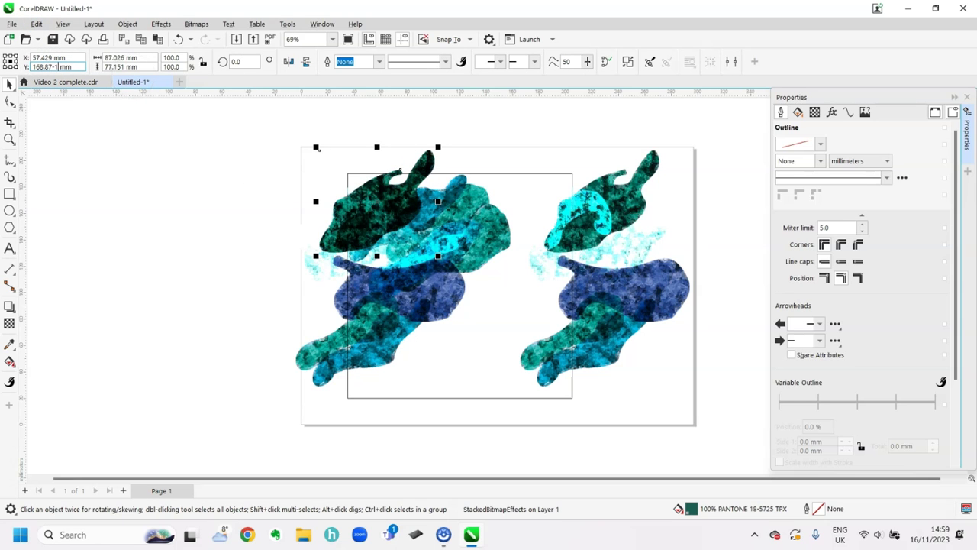
{"action": "key", "text": "ctrl+z"}
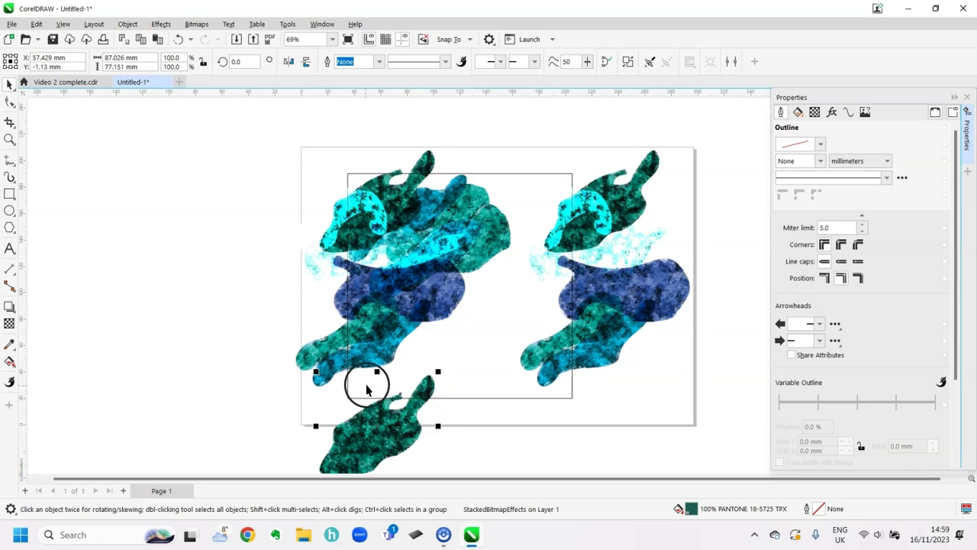
{"action": "scroll", "coordinate": [416, 373], "scroll_direction": "down", "scroll_amount": 1}
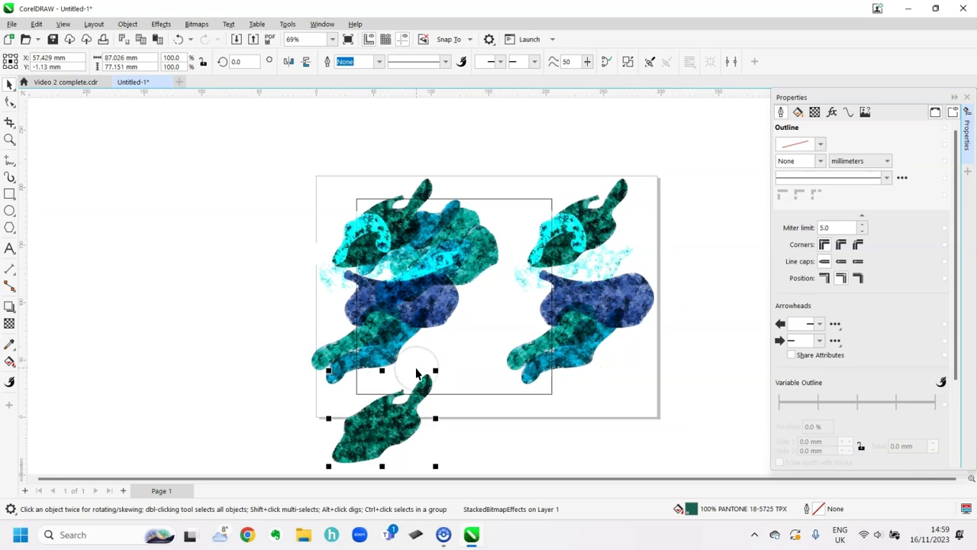
{"action": "scroll", "coordinate": [416, 373], "scroll_direction": "up", "scroll_amount": 1}
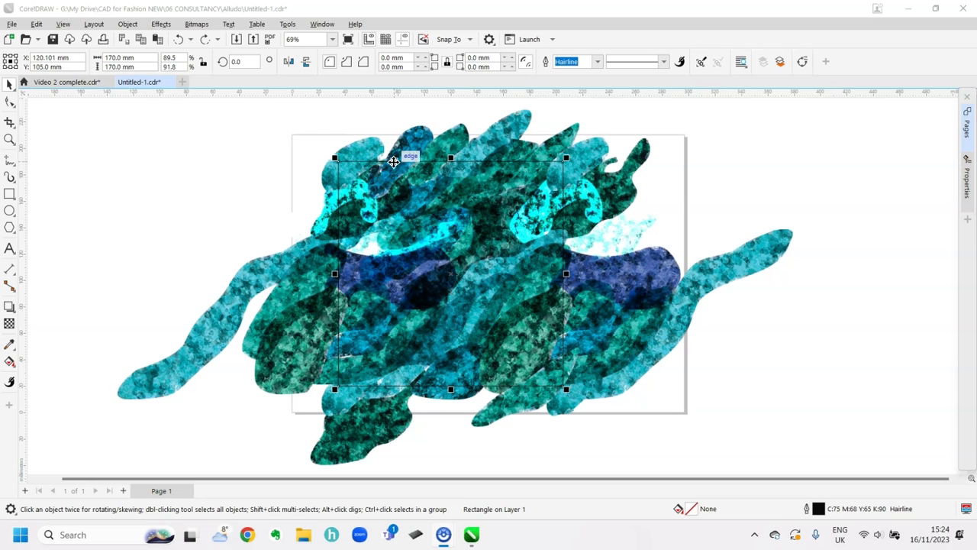
- Select the 170 mm square frame
{"action": "left_click", "coordinate": [393, 161]}
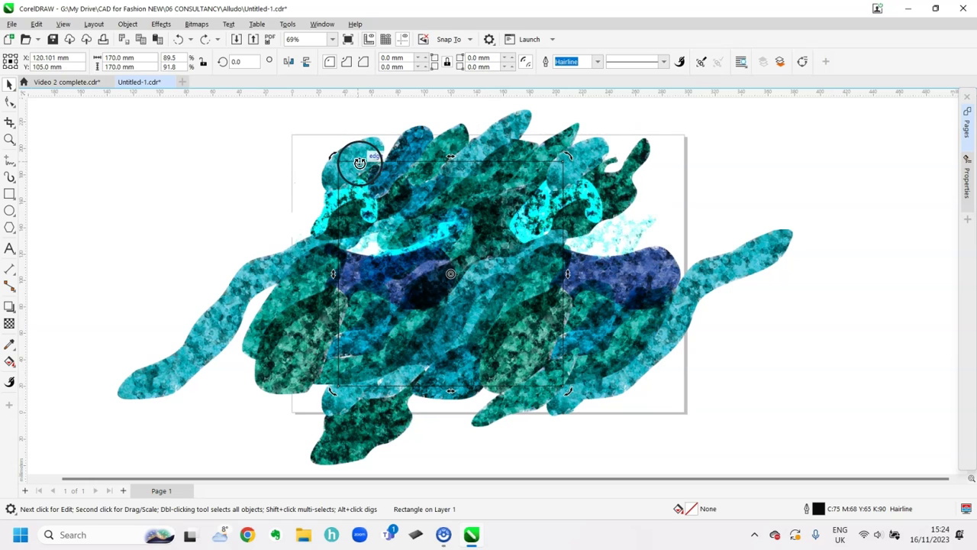
{"action": "left_click", "coordinate": [36, 24]}
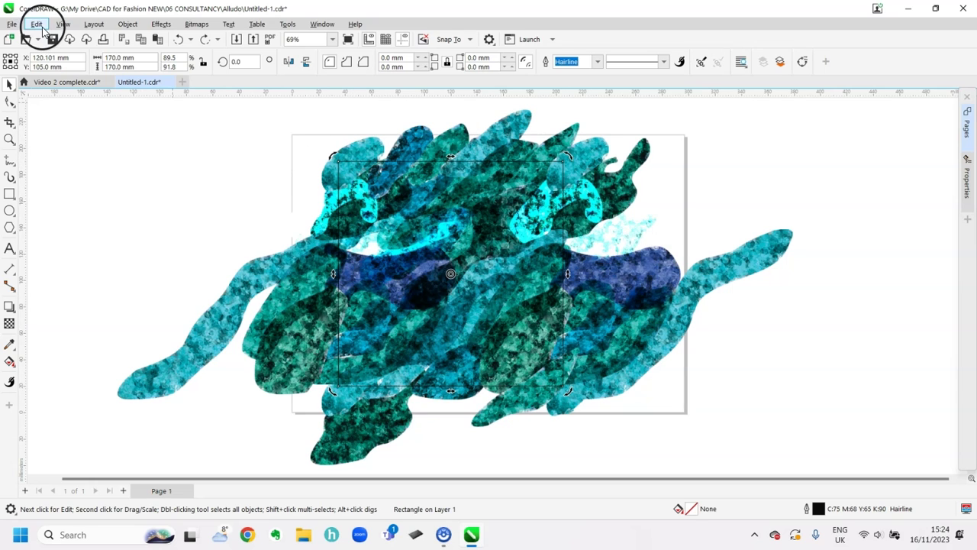
- Cut the square frame and group all remaining pattern shapes together
{"action": "left_click", "coordinate": [55, 110]}
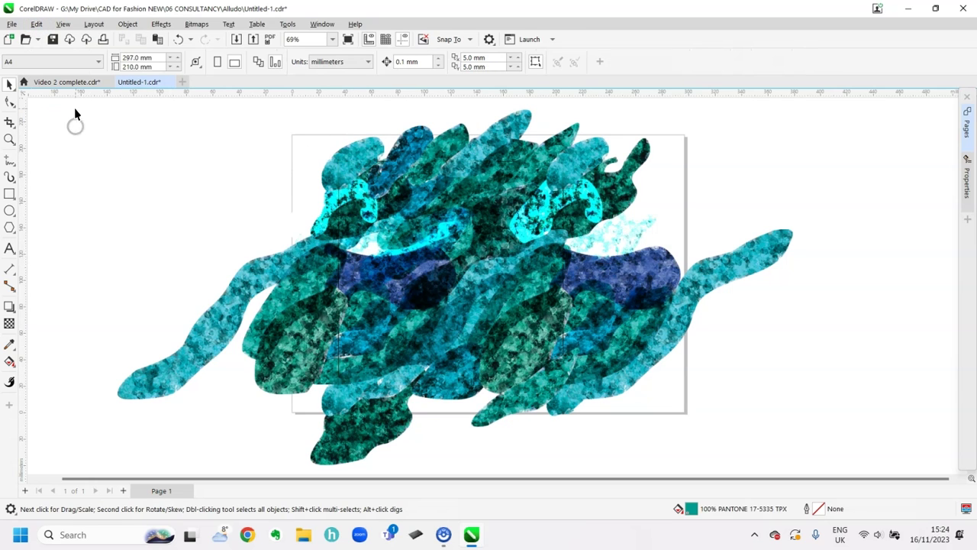
{"action": "left_click_drag", "start_coordinate": [73, 105], "coordinate": [835, 434]}
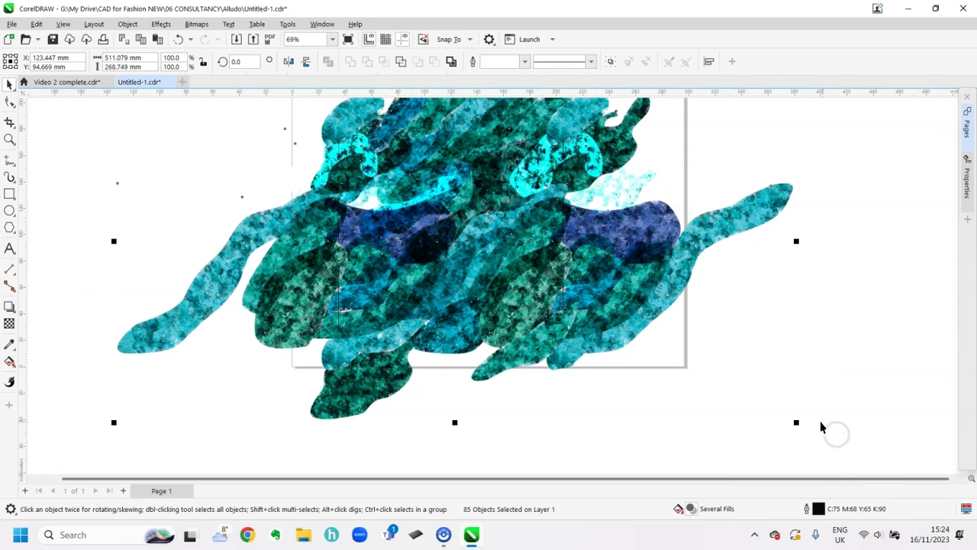
{"action": "left_click", "coordinate": [799, 396]}
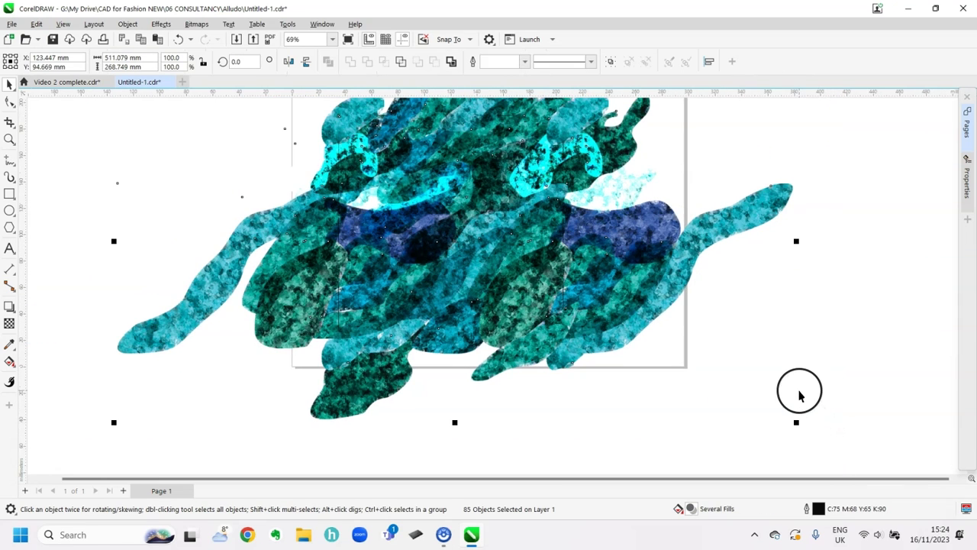
{"action": "left_click_drag", "start_coordinate": [774, 362], "coordinate": [781, 405]}
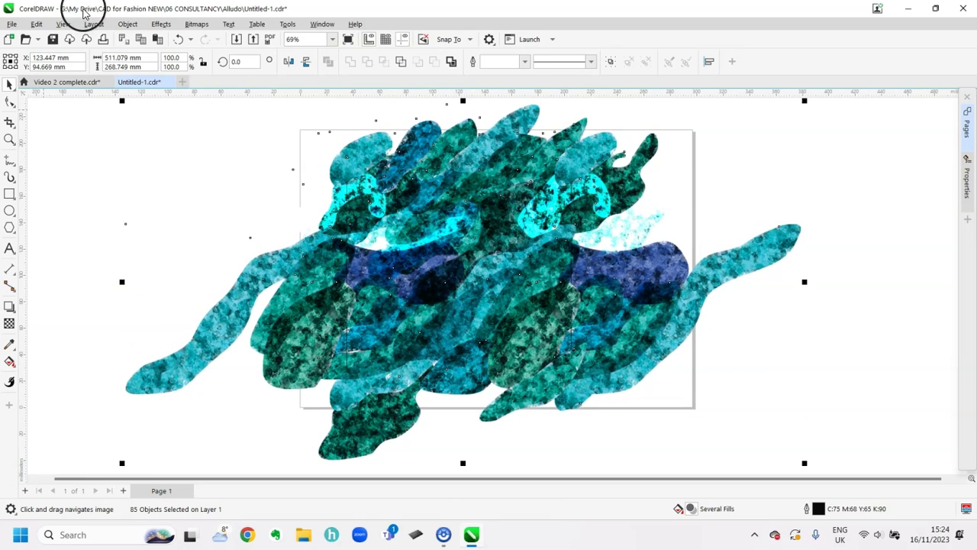
{"action": "left_click", "coordinate": [127, 24]}
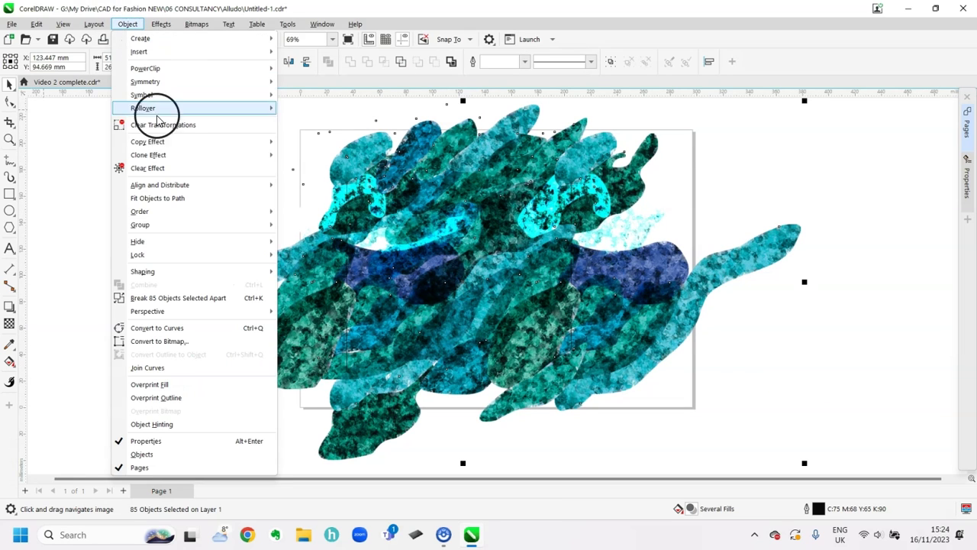
{"action": "left_click", "coordinate": [304, 222]}
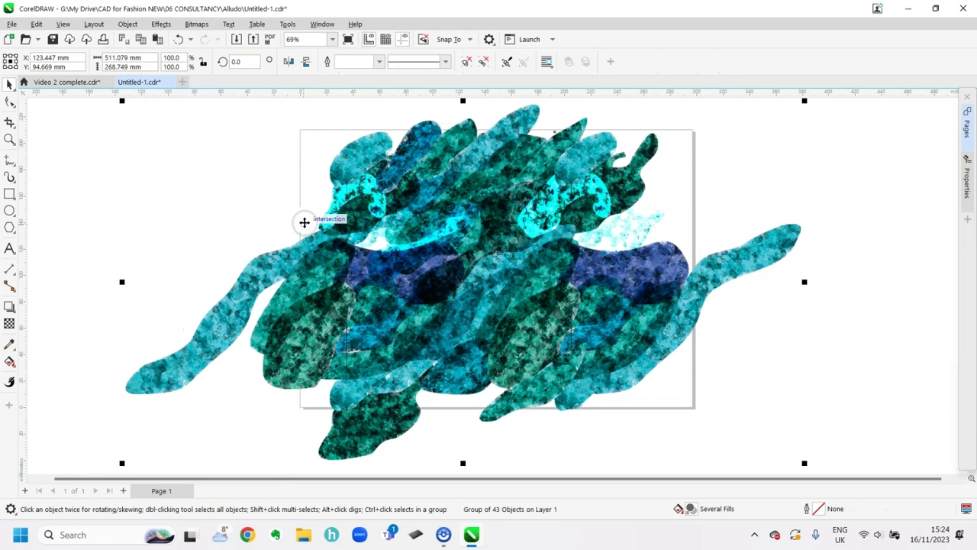
- Paste the square frame back in place above the group and deselect
{"action": "left_click", "coordinate": [35, 24]}
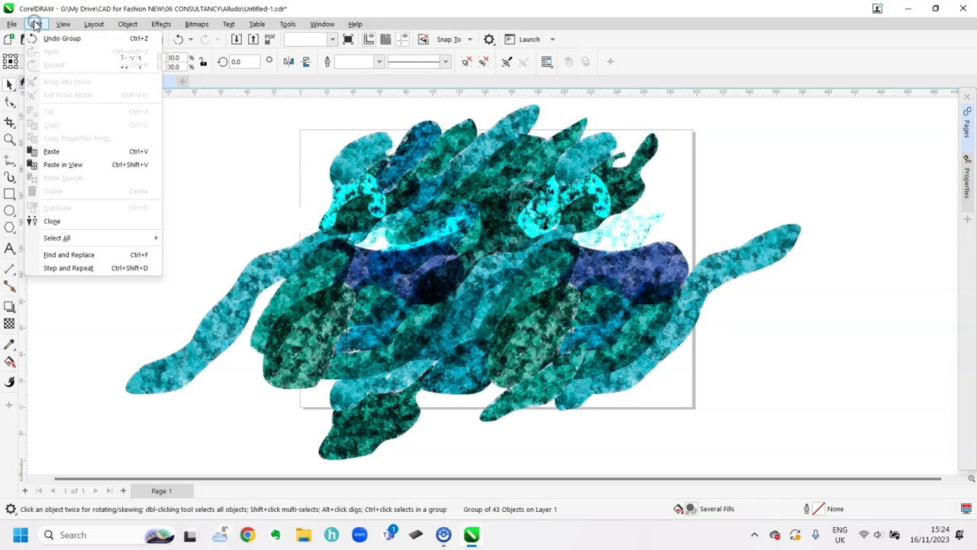
{"action": "left_click", "coordinate": [55, 151]}
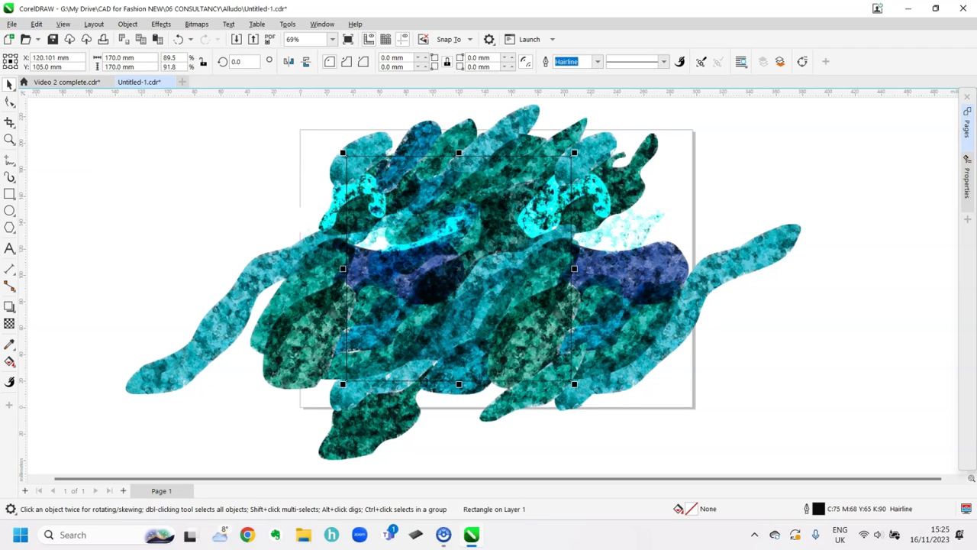
{"action": "left_click", "coordinate": [155, 138]}
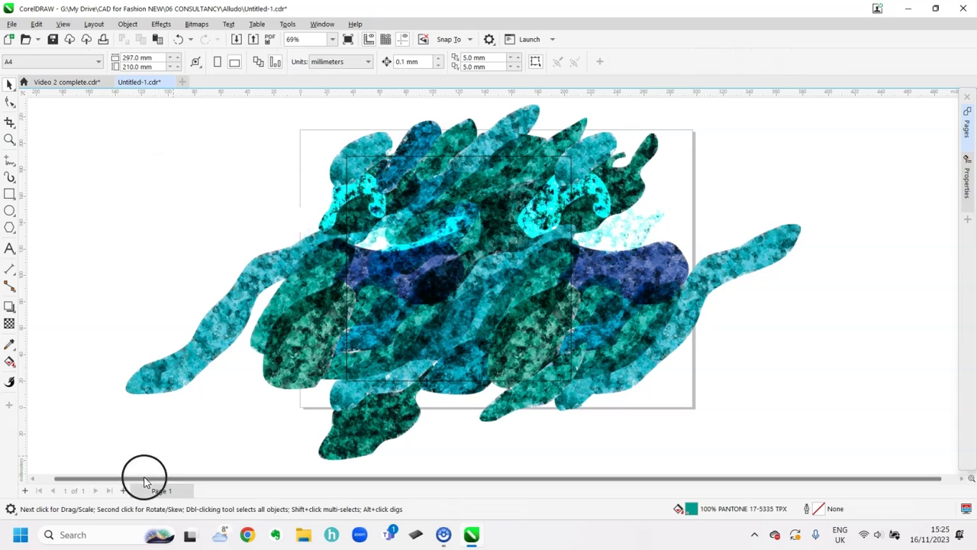
- PowerClip the grouped blob shapes inside the 170 mm square using Place Inside Frame
{"action": "left_click", "coordinate": [248, 323]}
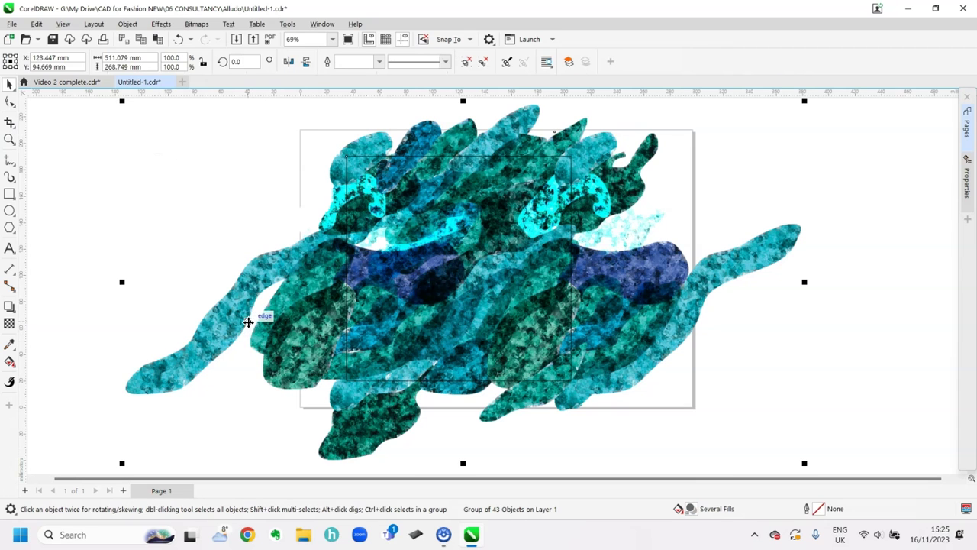
{"action": "left_click", "coordinate": [127, 25]}
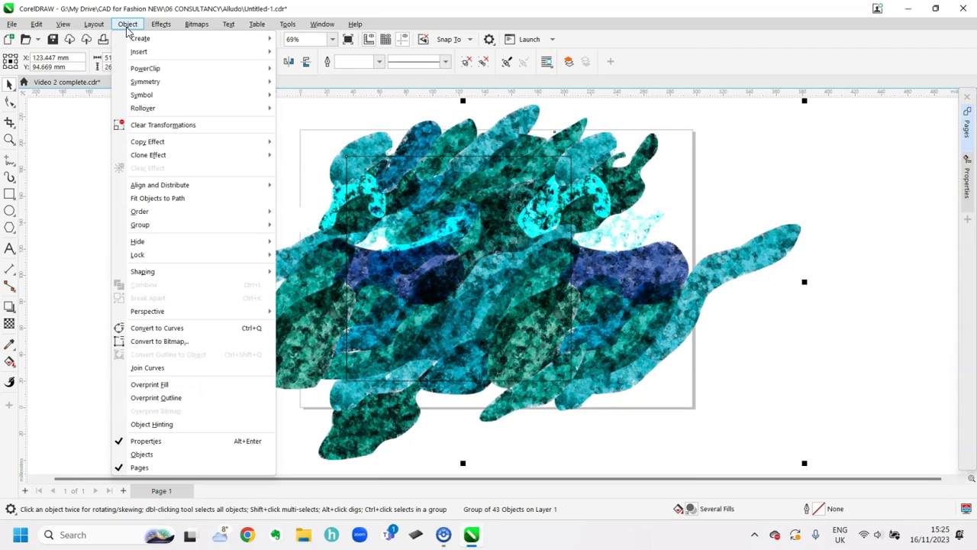
{"action": "mouse_move", "coordinate": [145, 68]}
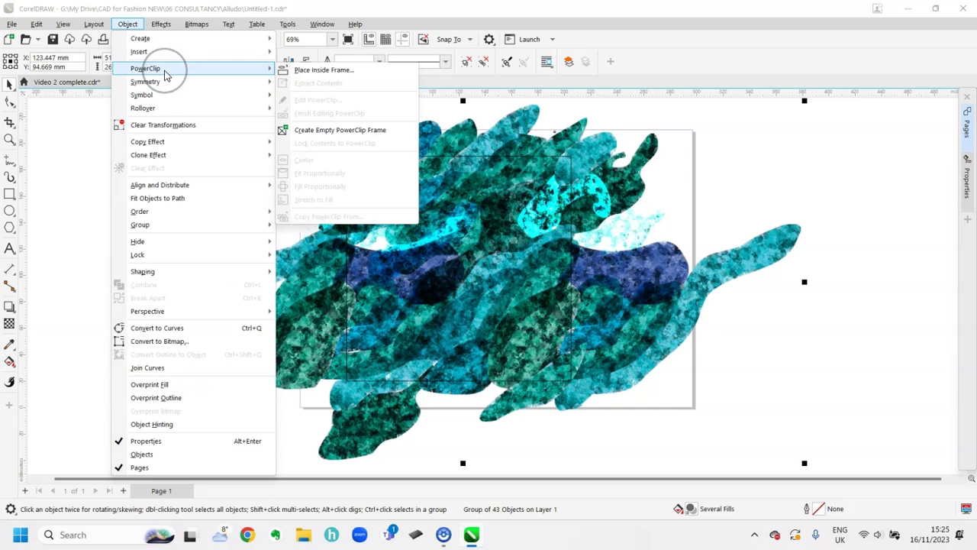
{"action": "left_click", "coordinate": [363, 74]}
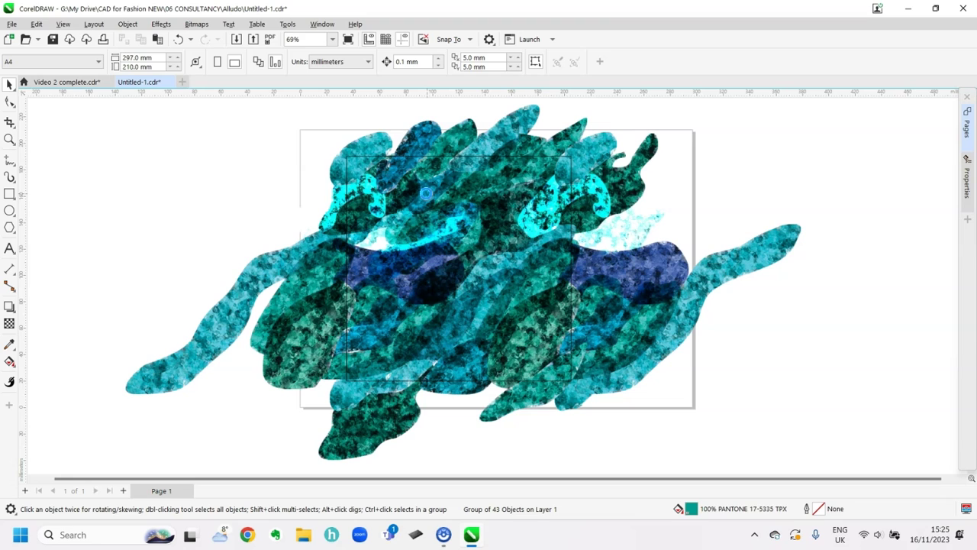
{"action": "left_click", "coordinate": [426, 193]}
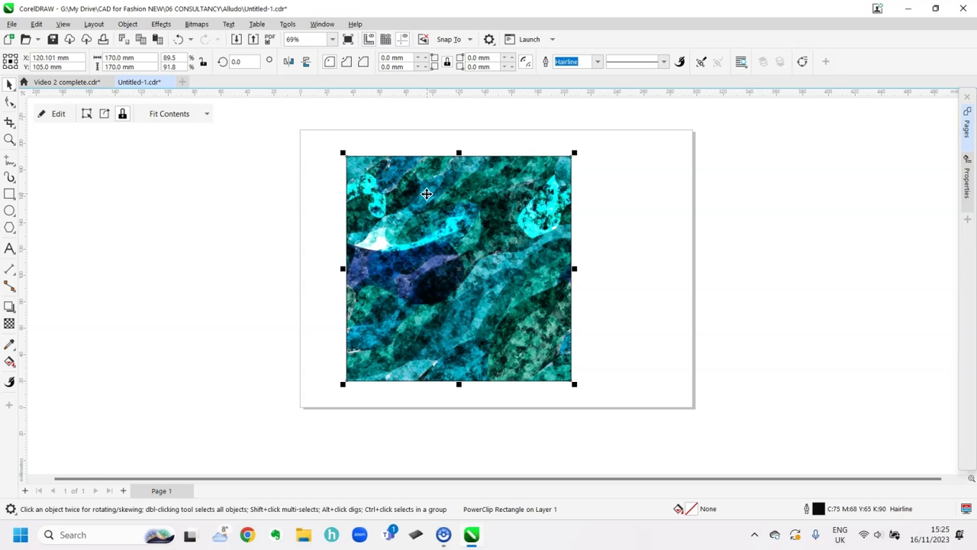
- Switch to the Video 2.cdr document with the tank top and leggings mockup
{"action": "left_click", "coordinate": [66, 458]}
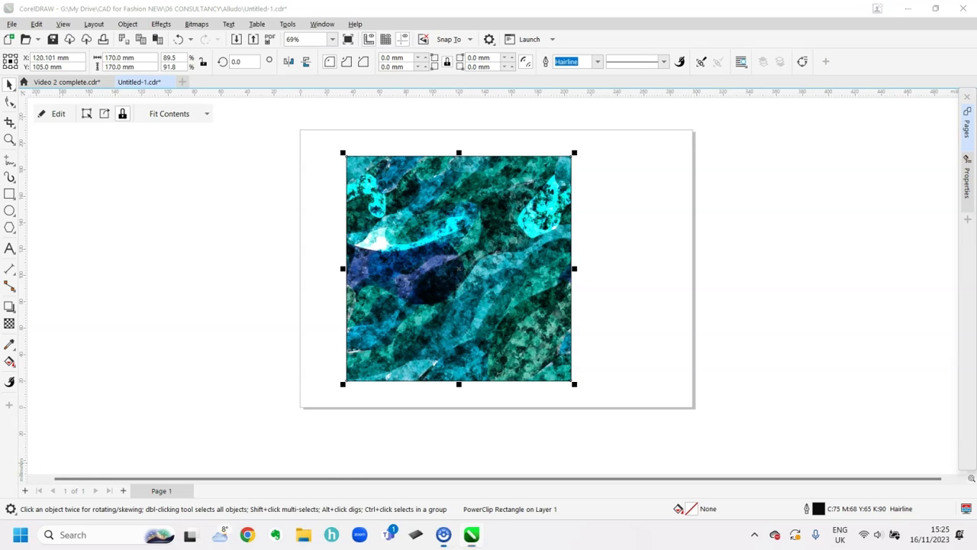
{"action": "left_click", "coordinate": [341, 448]}
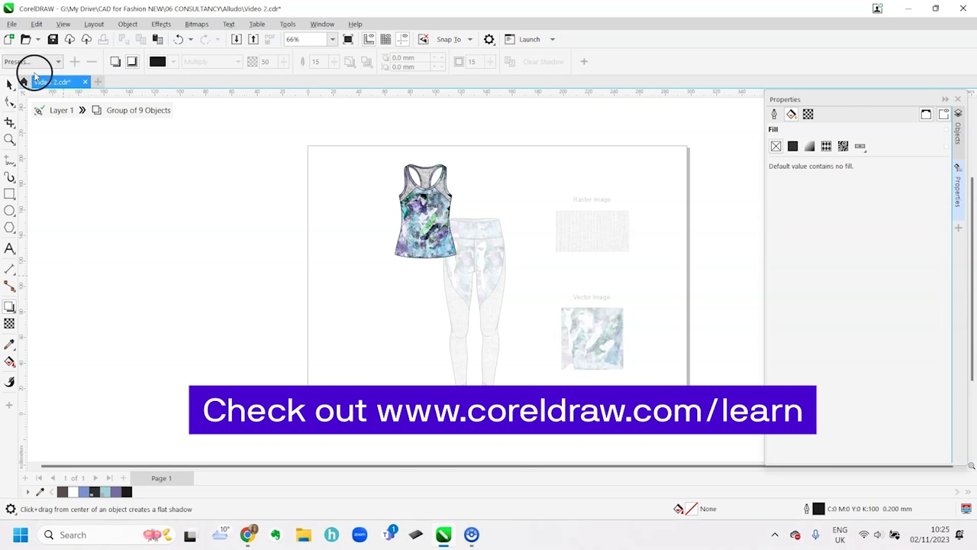
- Add an inner shadow to the tank top and lower its opacity to 27
{"action": "left_click_drag", "start_coordinate": [426, 229], "coordinate": [437, 223]}
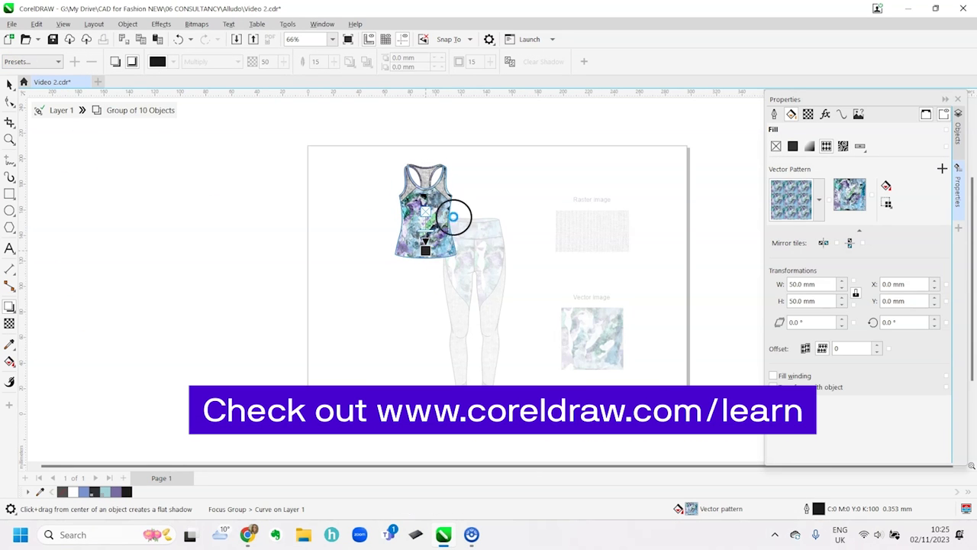
{"action": "left_click_drag", "start_coordinate": [300, 62], "coordinate": [285, 63]}
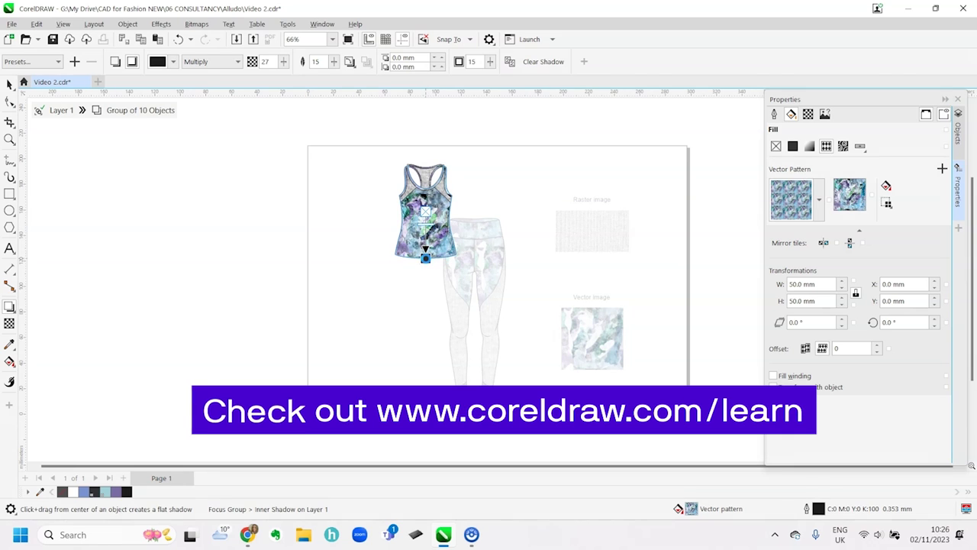
{"action": "left_click", "coordinate": [397, 255]}
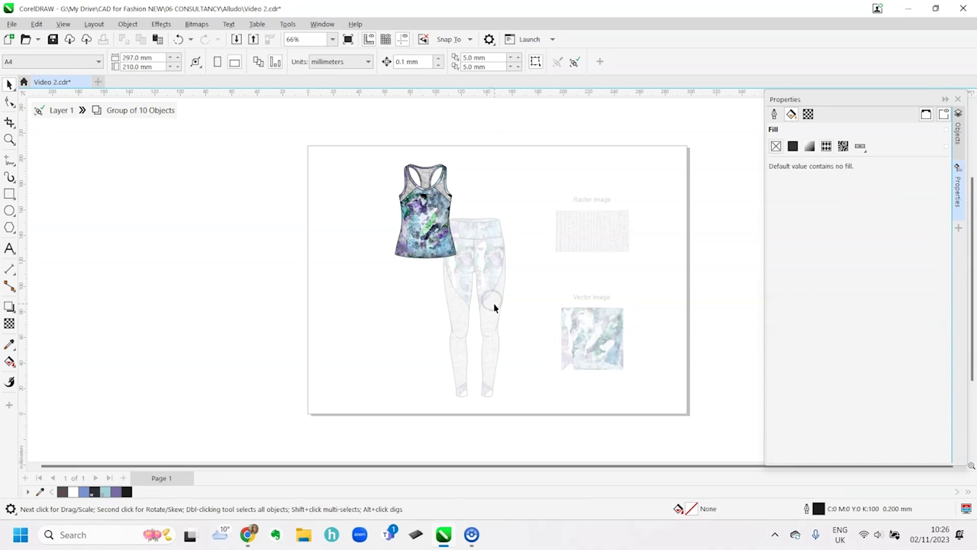